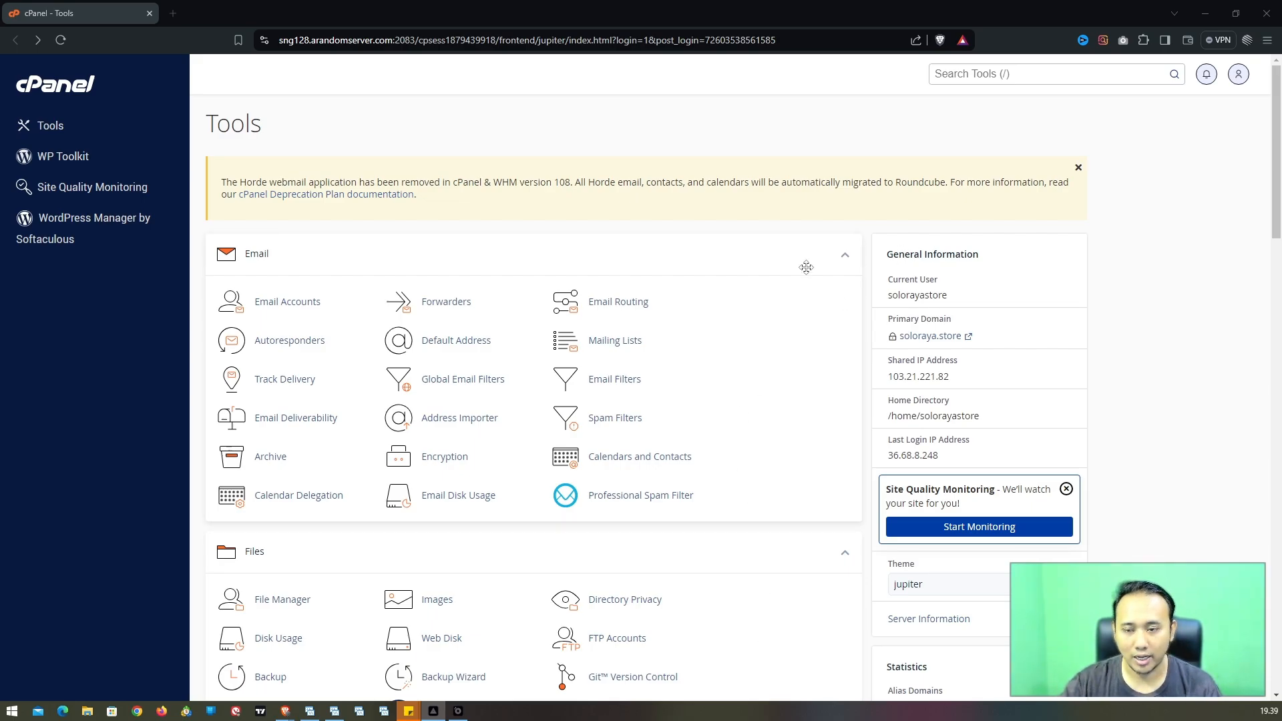
# Step: Open WordPress Manager by Softaculous from cPanel's Software section
pyautogui.scroll(-1, 451, 193)
pyautogui.scroll(-15, 451, 193)
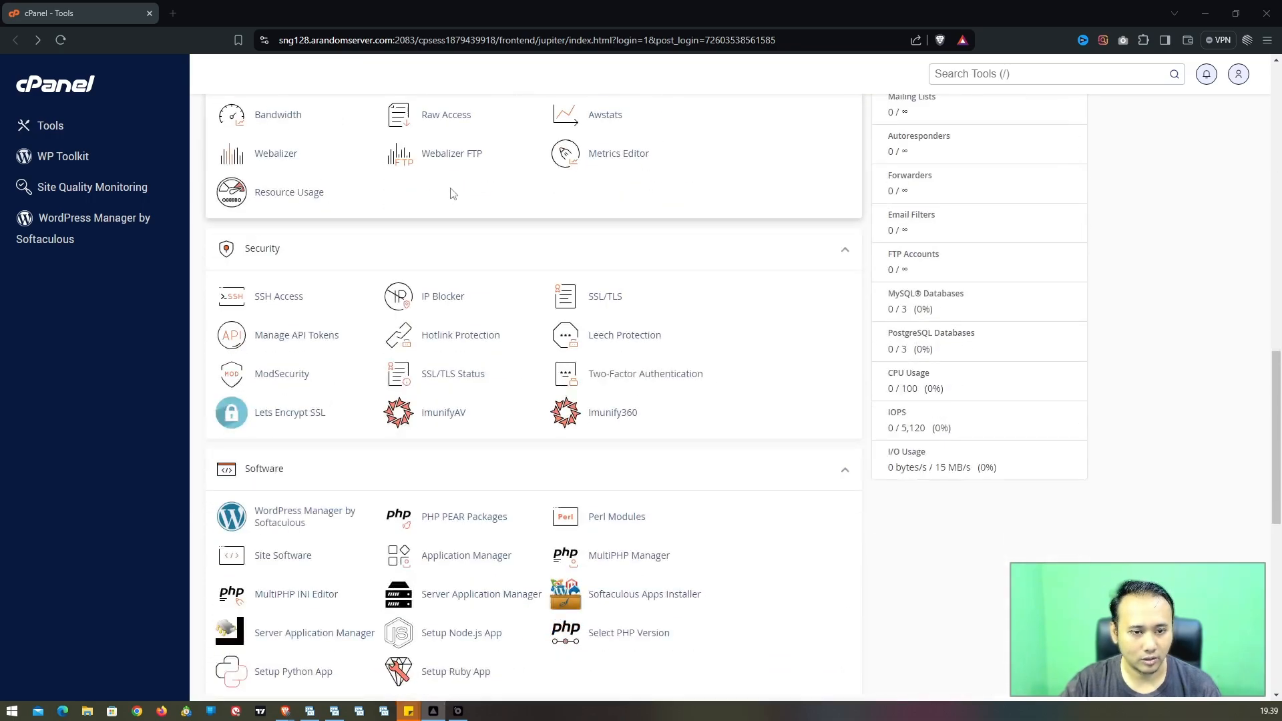
pyautogui.scroll(2, 447, 193)
pyautogui.scroll(-4, 441, 198)
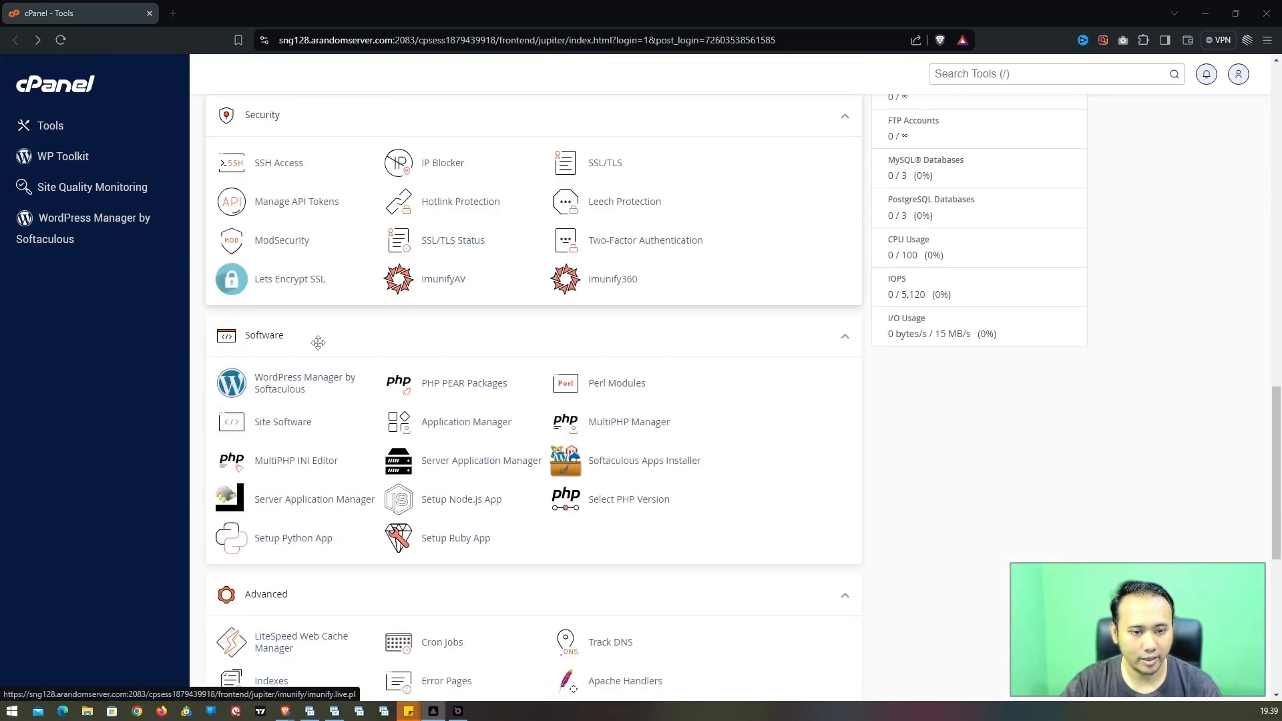
pyautogui.click(291, 382)
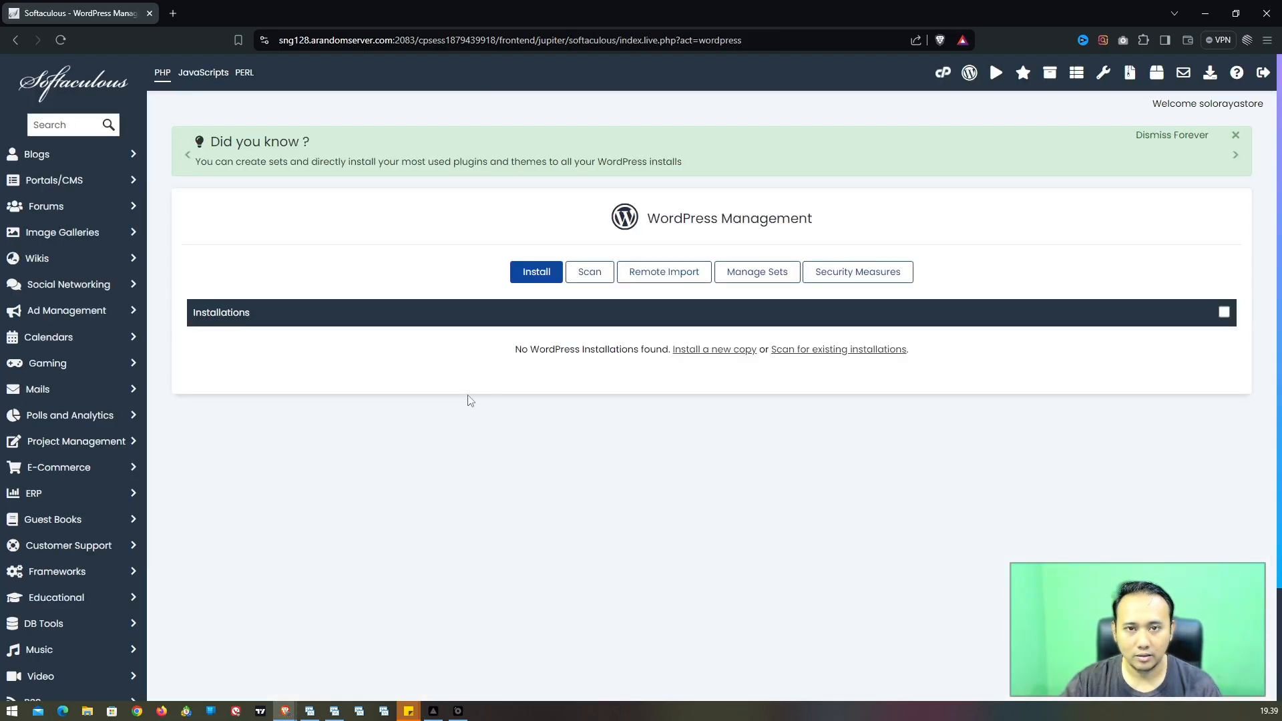
# Step: Start a new WordPress installation from the empty management page
pyautogui.scroll(-2, 470, 399)
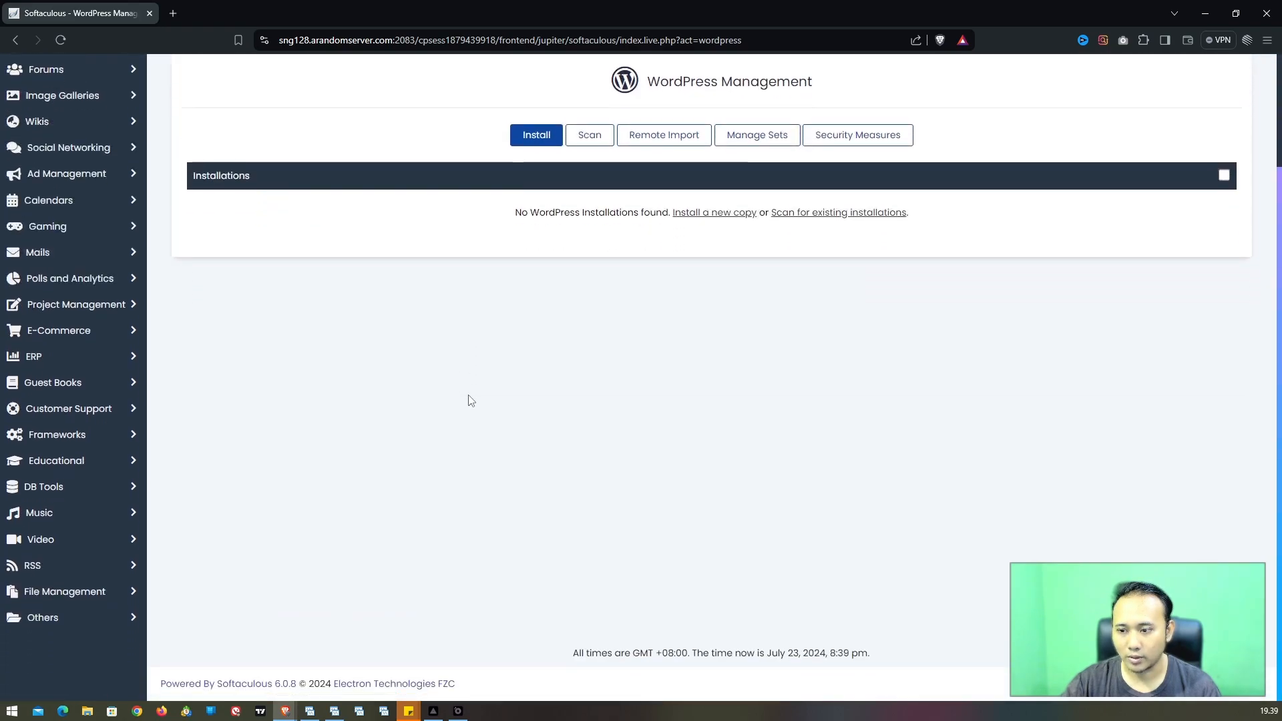
pyautogui.scroll(2, 470, 399)
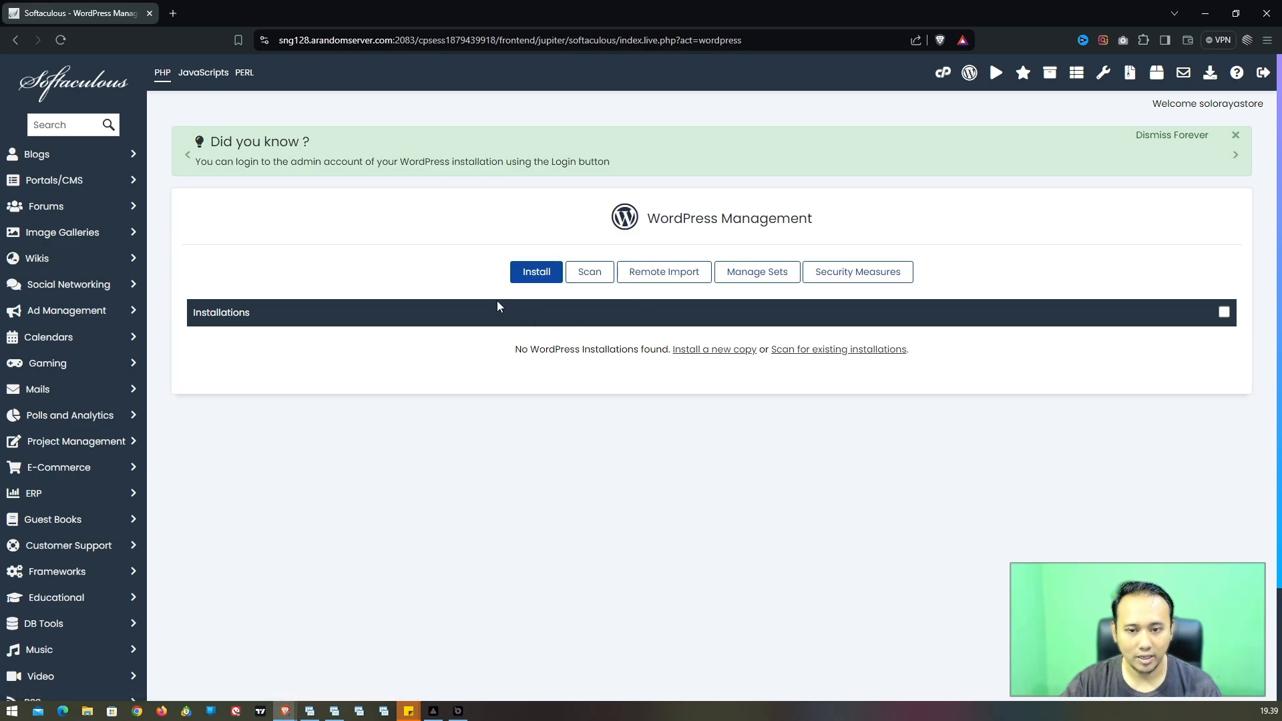
pyautogui.click(527, 277)
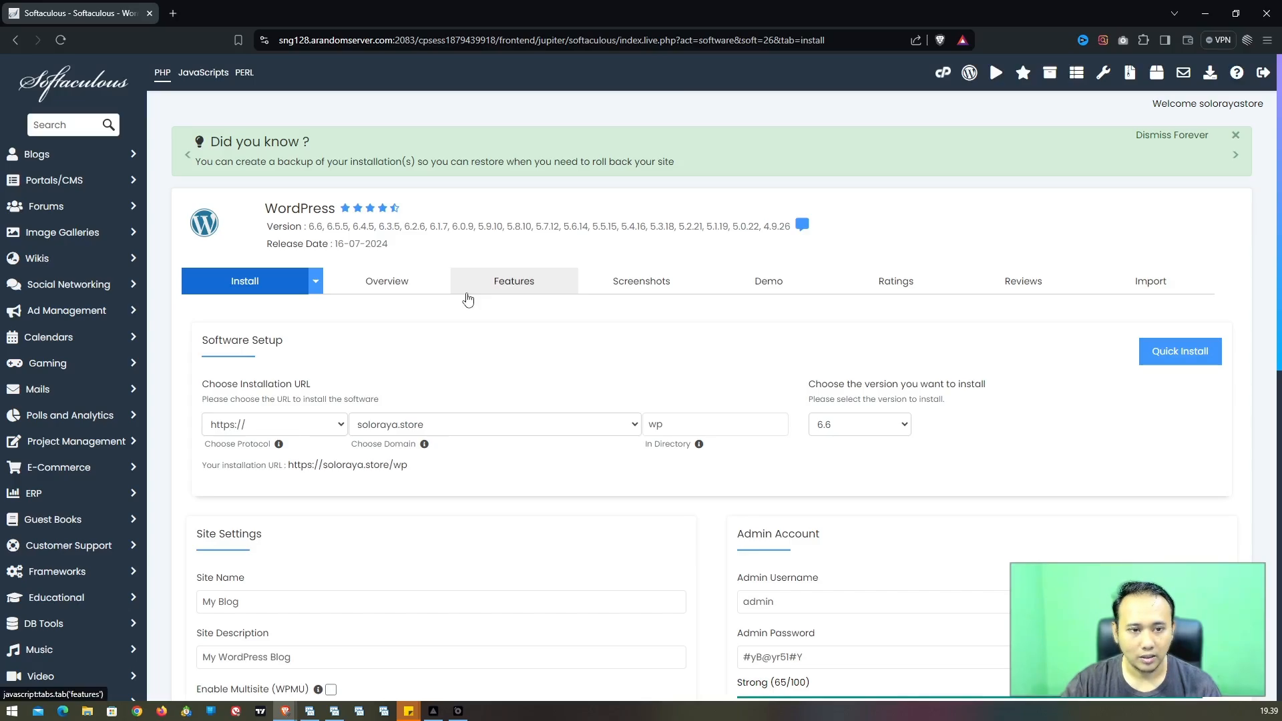
pyautogui.scroll(-1, 468, 299)
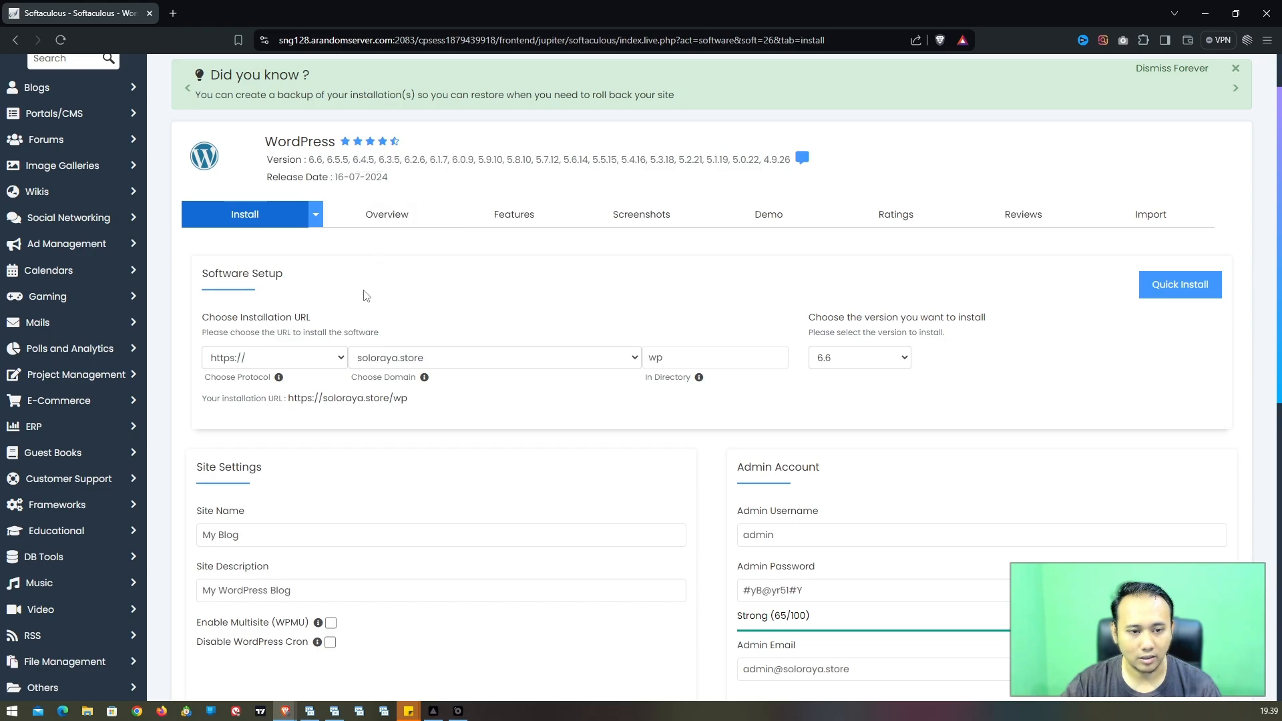
pyautogui.scroll(-1, 314, 294)
pyautogui.scroll(-2, 313, 295)
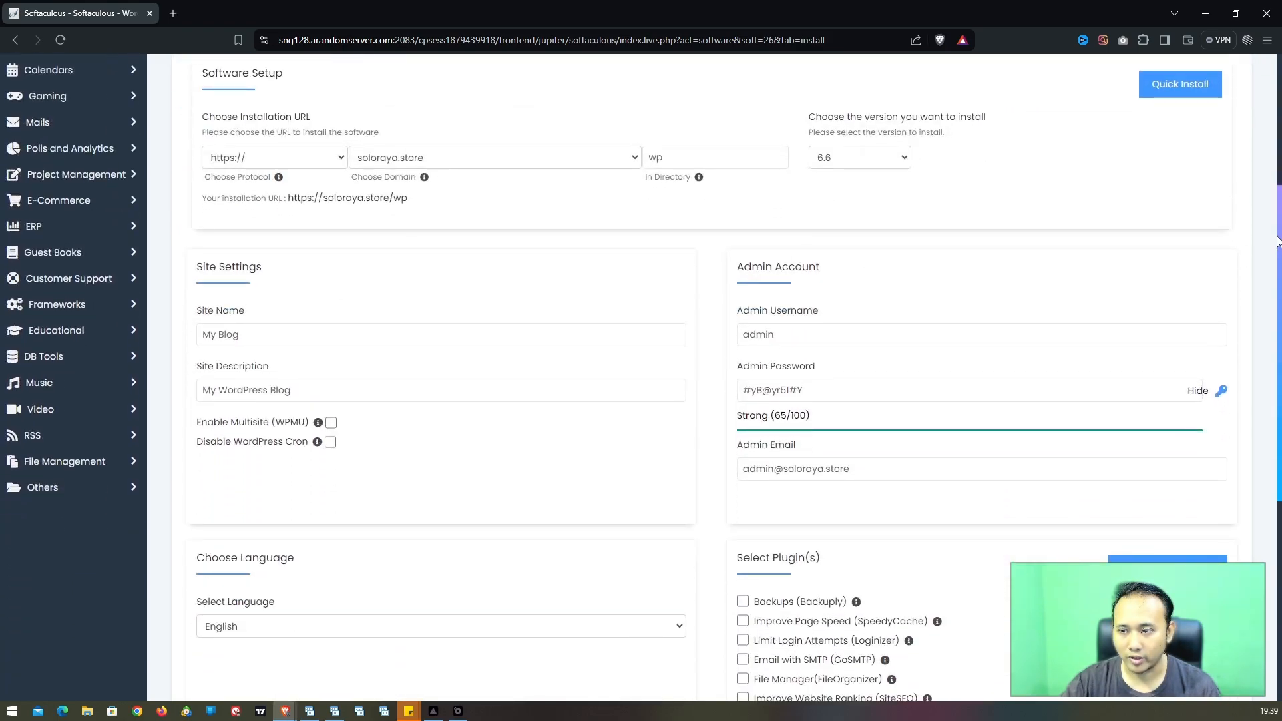
pyautogui.scroll(1, 1270, 234)
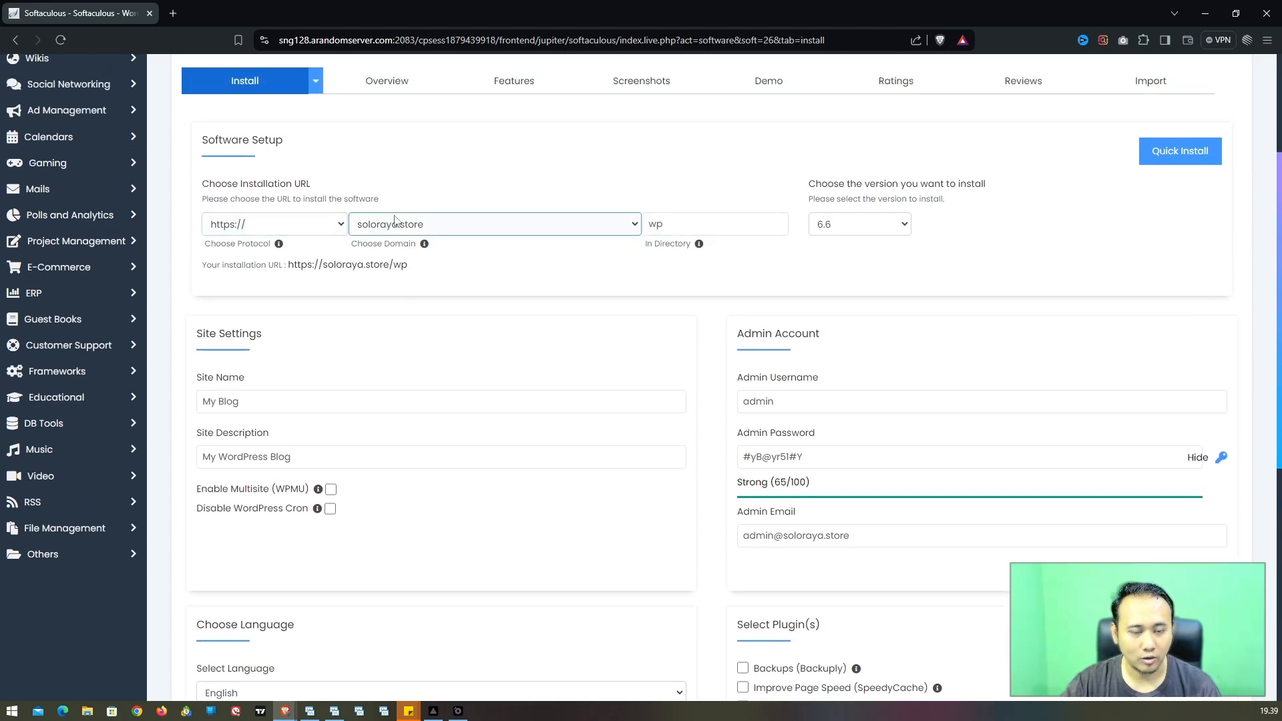
pyautogui.click(666, 230)
pyautogui.doubleClick(665, 230)
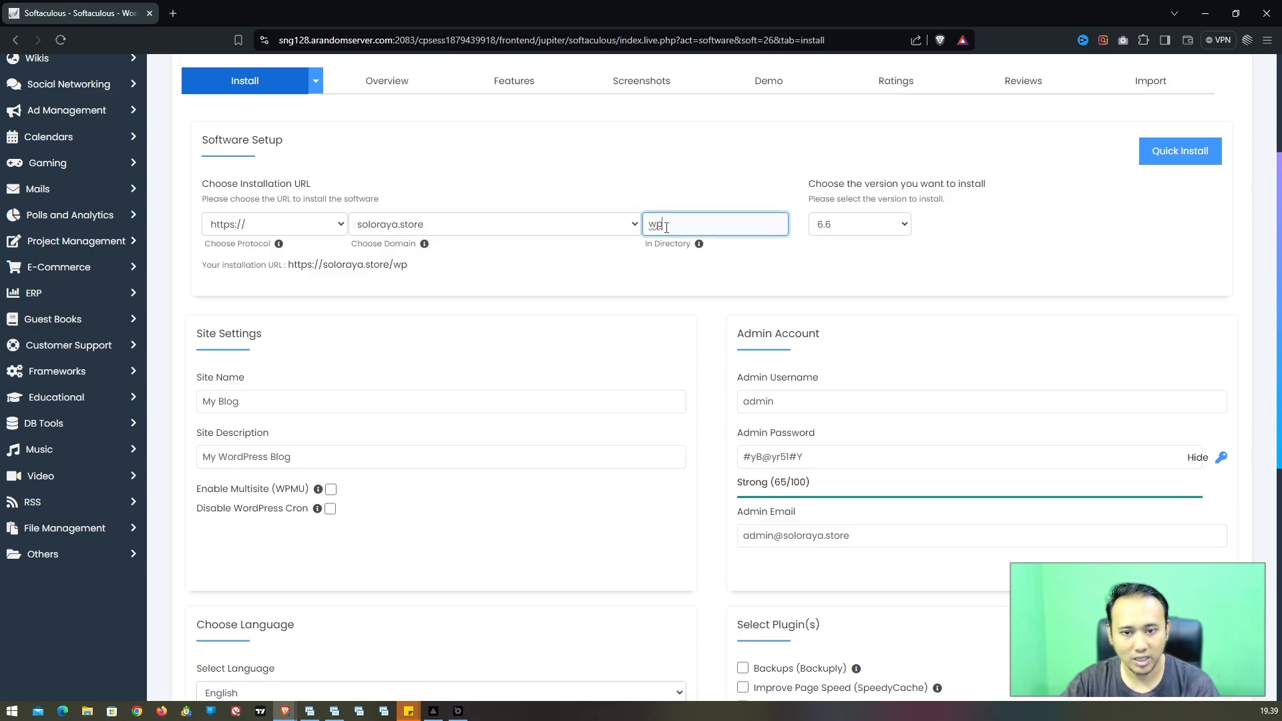
pyautogui.moveTo(654, 229); pyautogui.dragTo(649, 229)
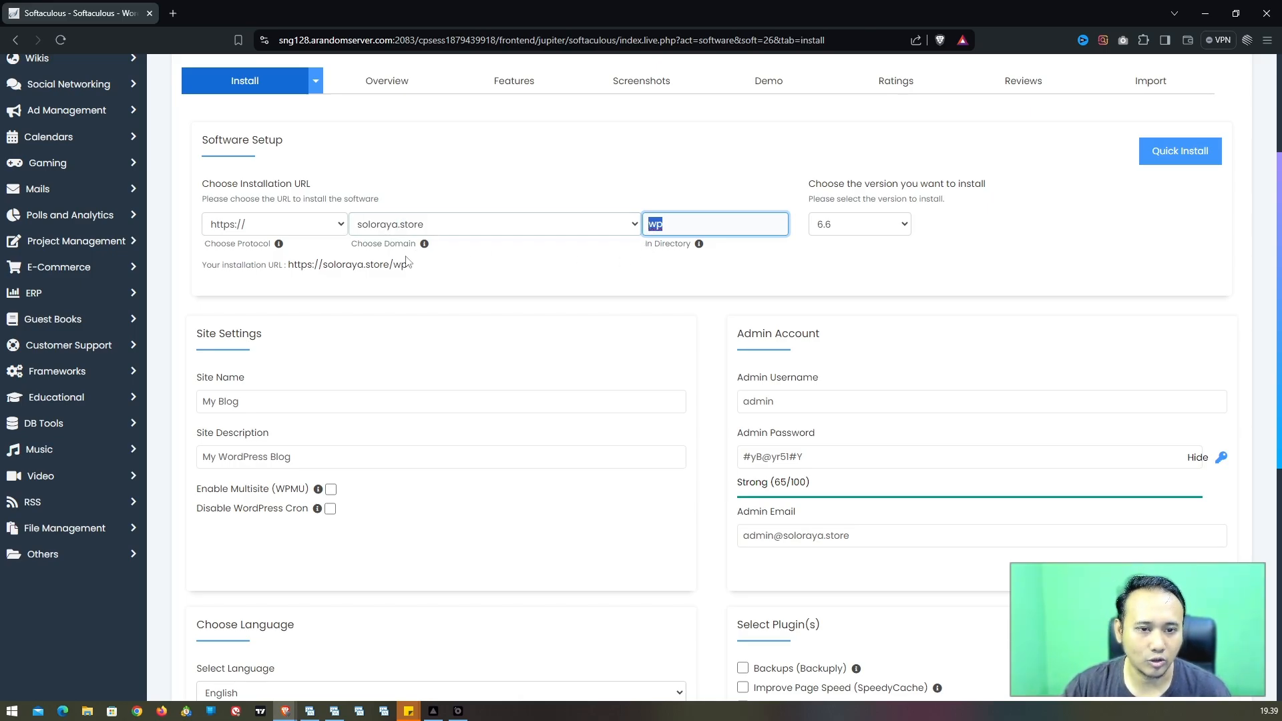
pyautogui.click(685, 226)
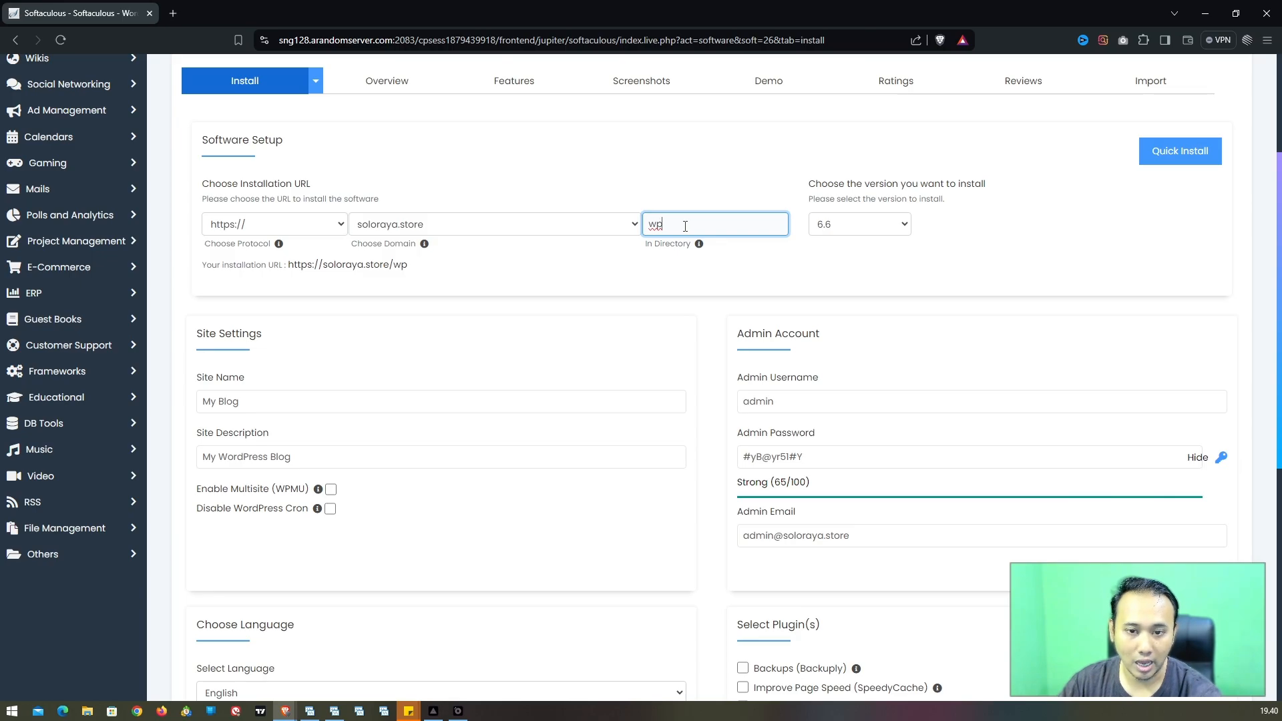
pyautogui.press('BackSpace')
pyautogui.press('BackSpace')
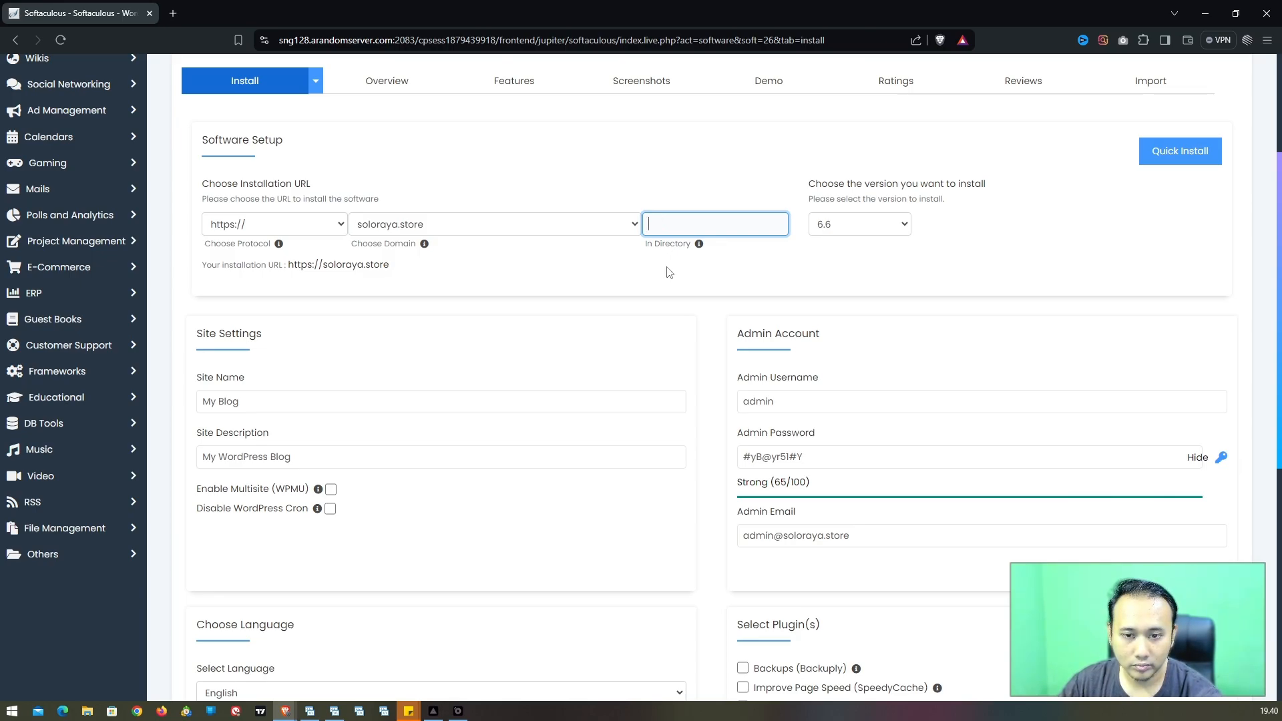
# Step: Confirm WordPress version 6.6 in the version dropdown
pyautogui.click(665, 240)
pyautogui.click(661, 225)
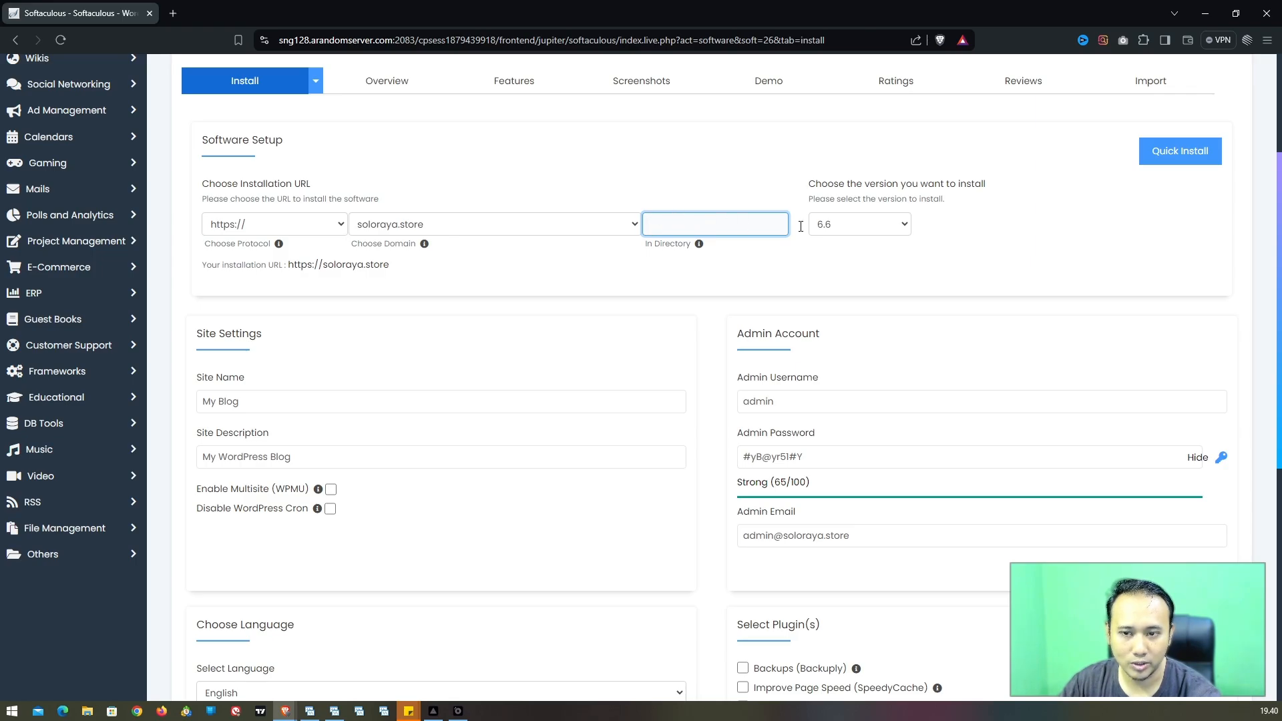
pyautogui.click(860, 228)
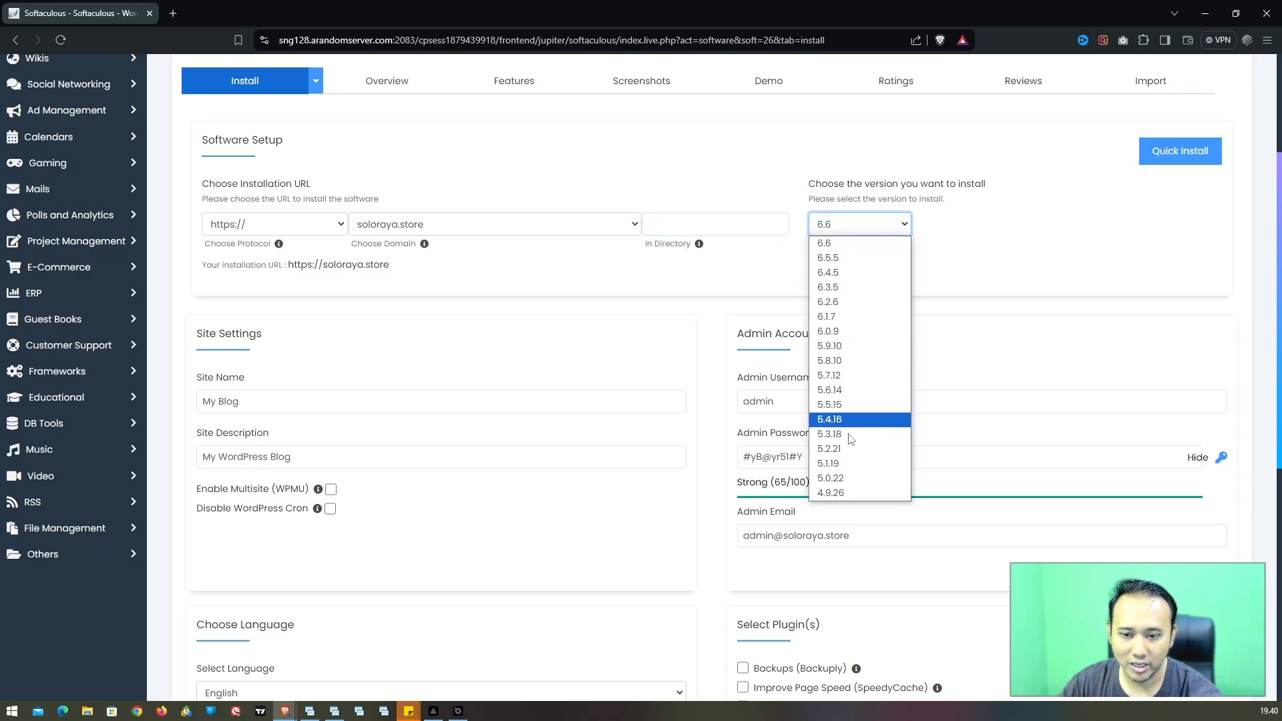
pyautogui.click(801, 262)
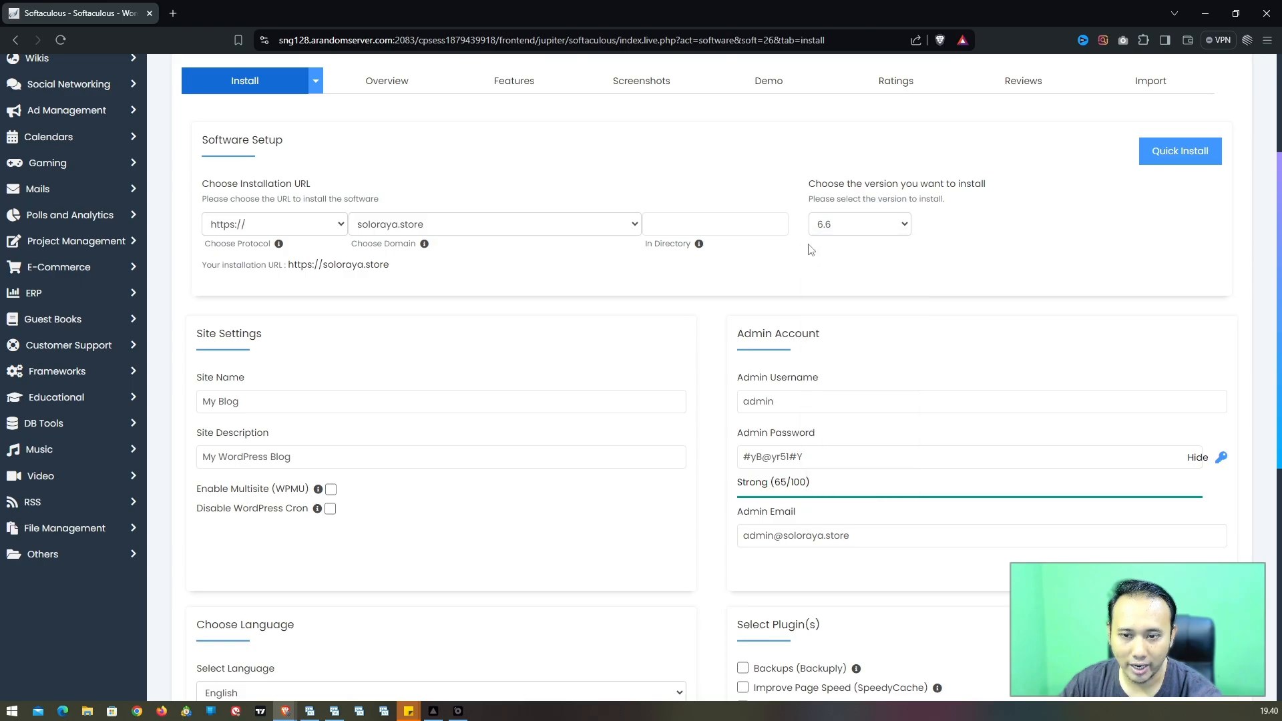
# Step: Replace the default site name My Blog with 'Soloraya Store'
pyautogui.click(254, 403)
pyautogui.moveTo(237, 403); pyautogui.dragTo(191, 407)
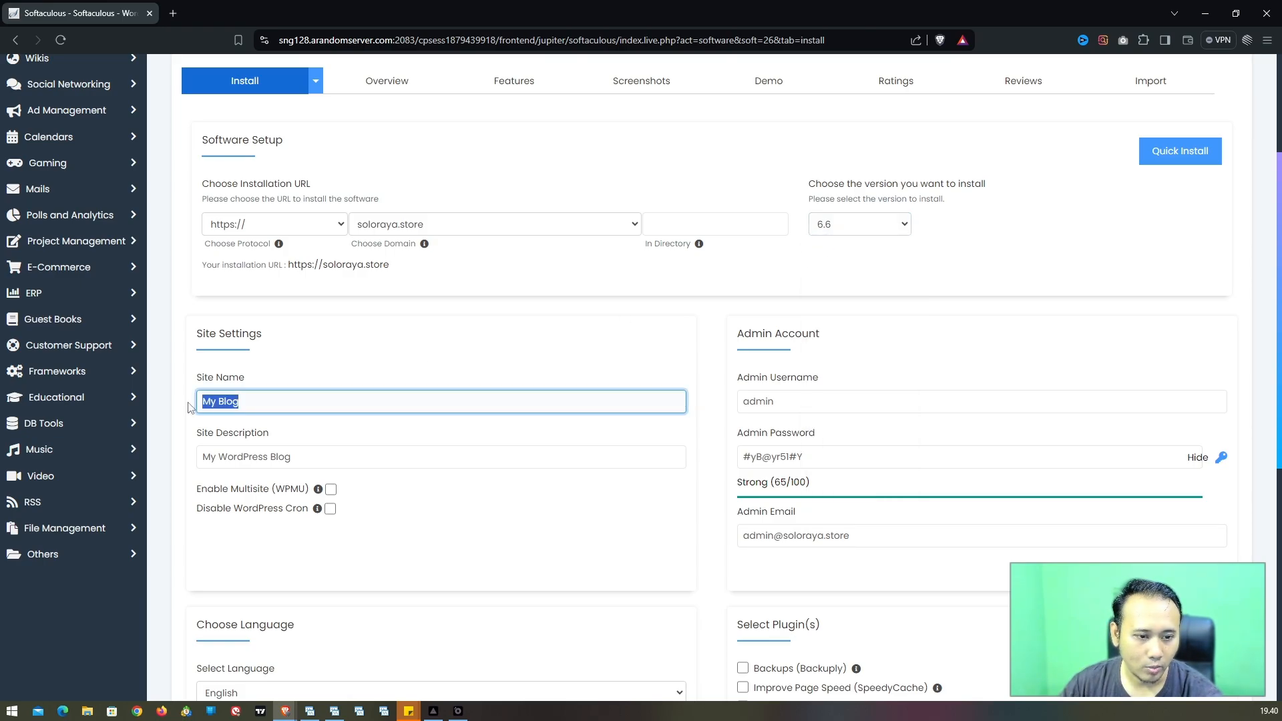
pyautogui.write('S')
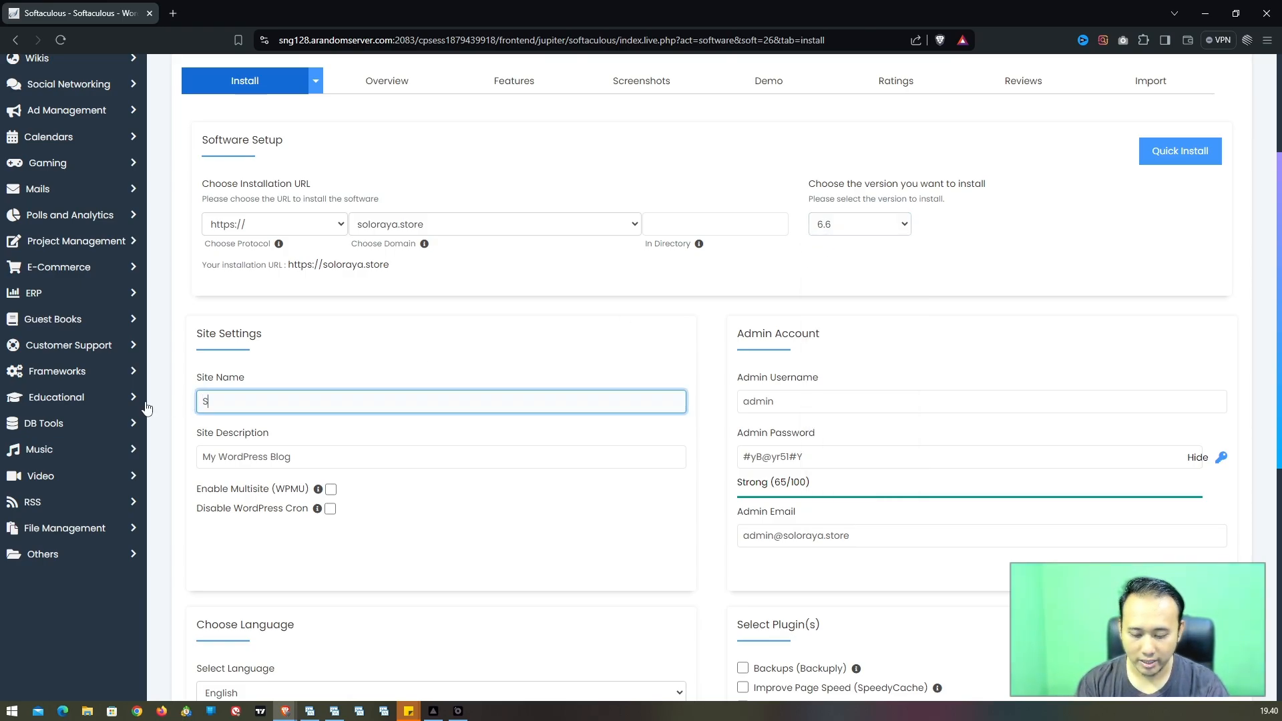
pyautogui.write('oloraya Store')
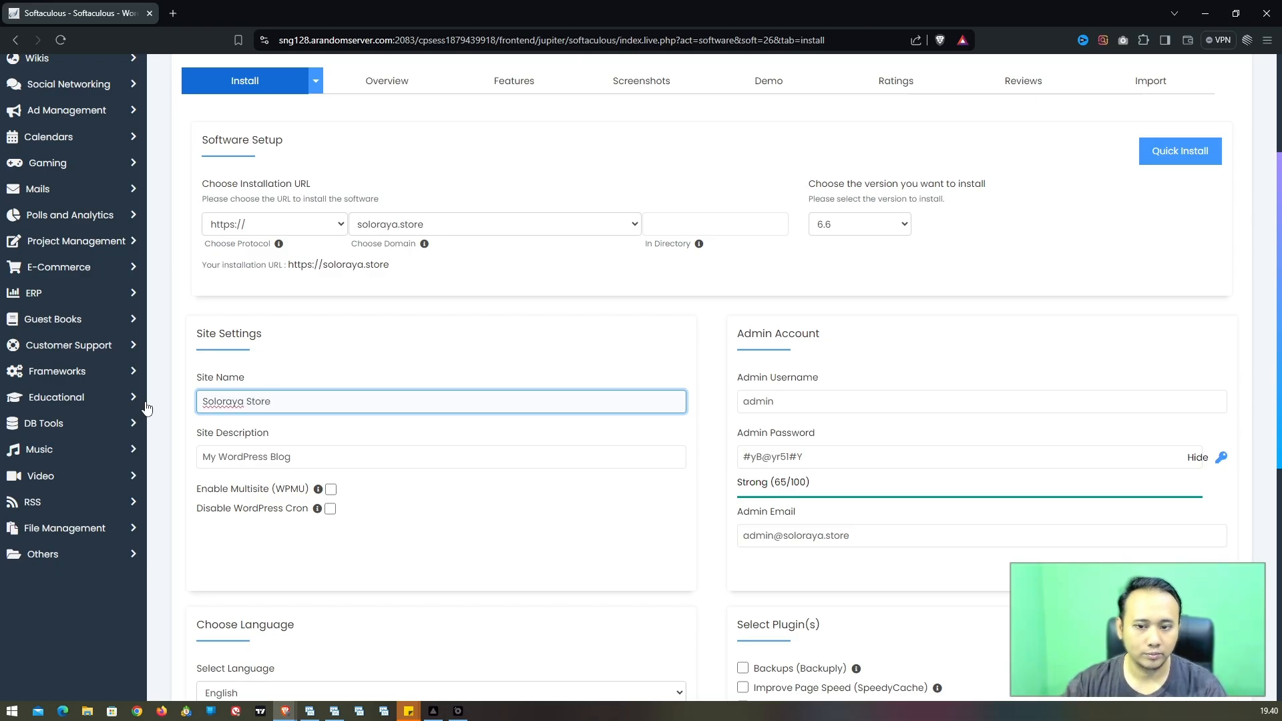
# Step: Set the site description to 'Portal Informasi Bisnis Soloraya'
pyautogui.tripleClick(268, 465)
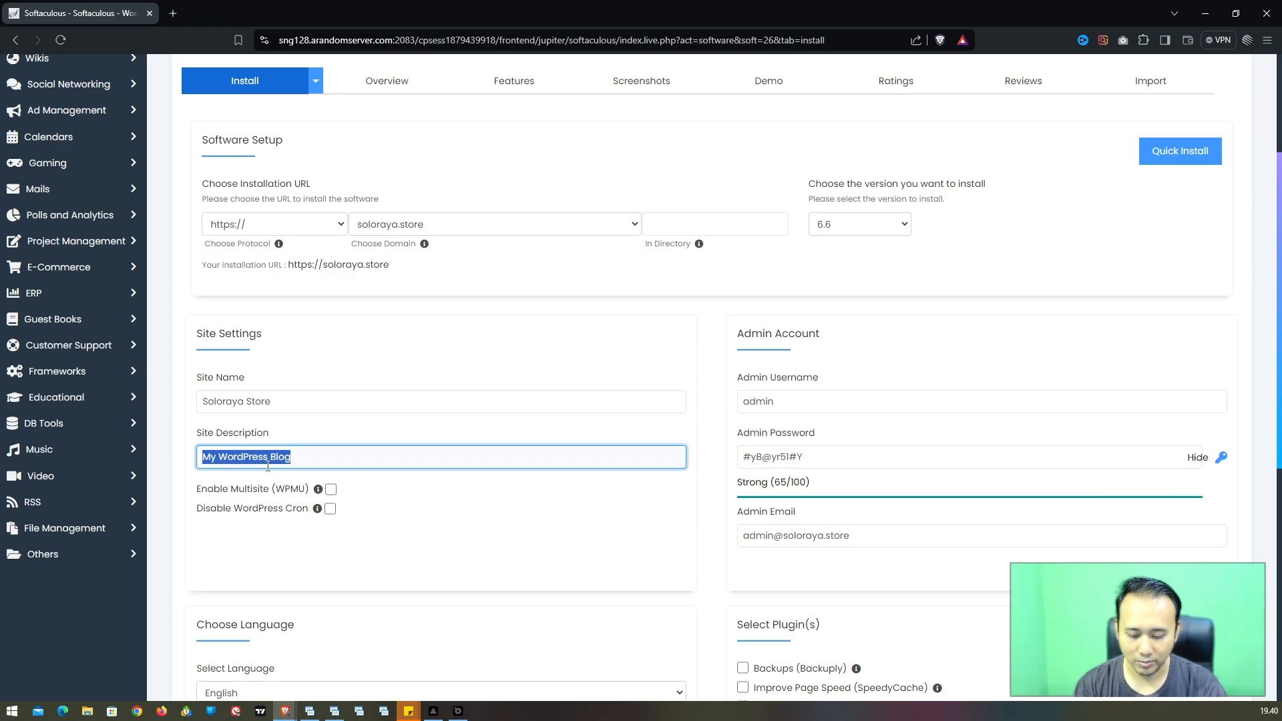
pyautogui.write('Portal Informa')
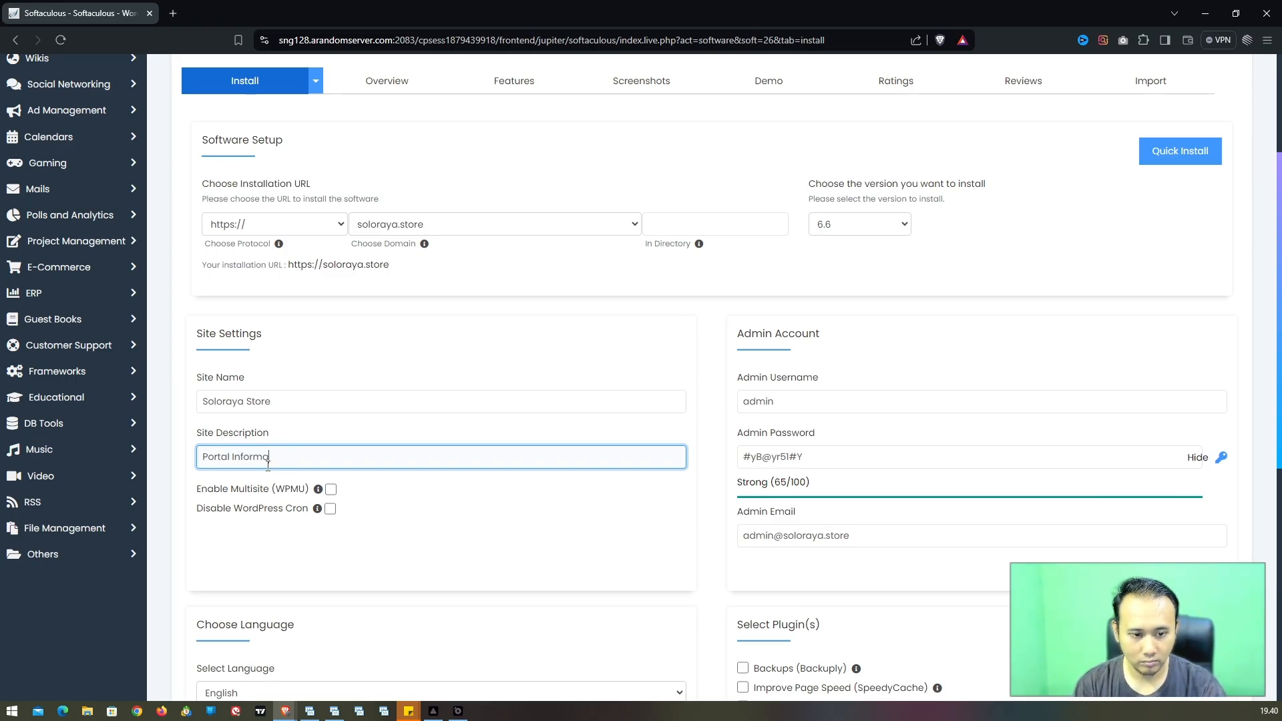
pyautogui.write('si Bisnis Soloray')
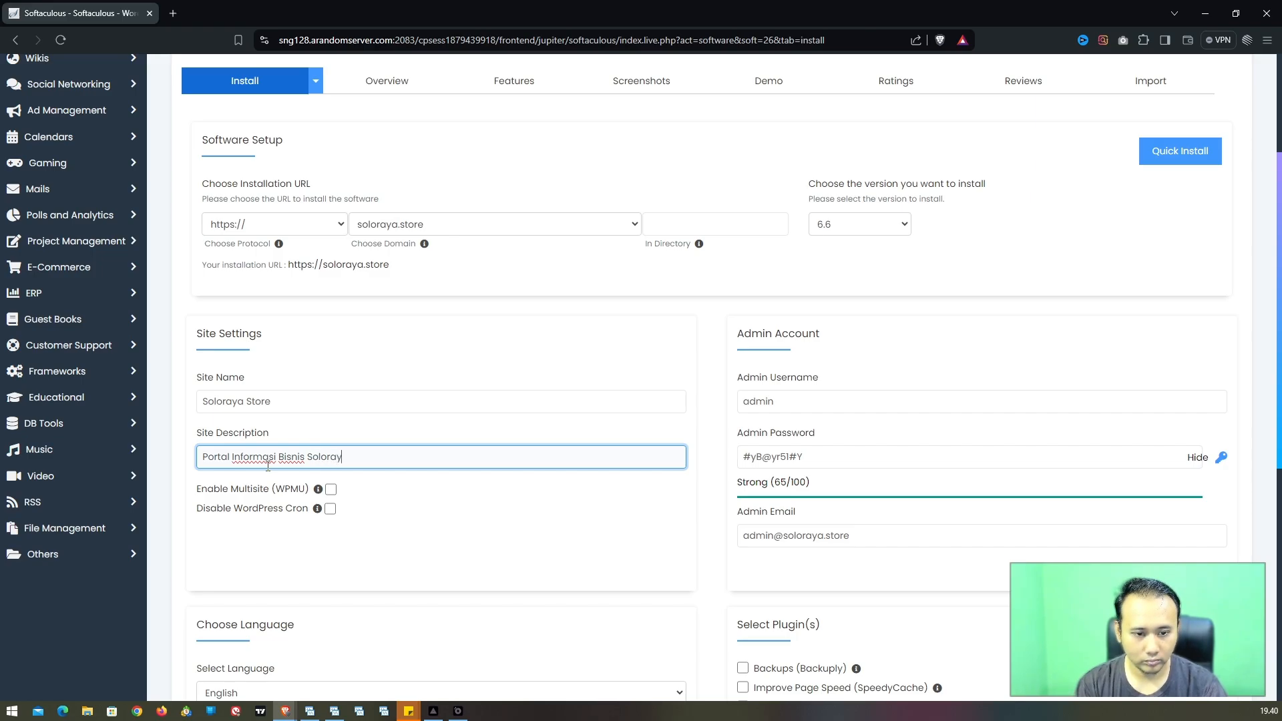
pyautogui.write('a')
# Step: Keep the admin username 'admin' and enter a new admin password
pyautogui.click(782, 401)
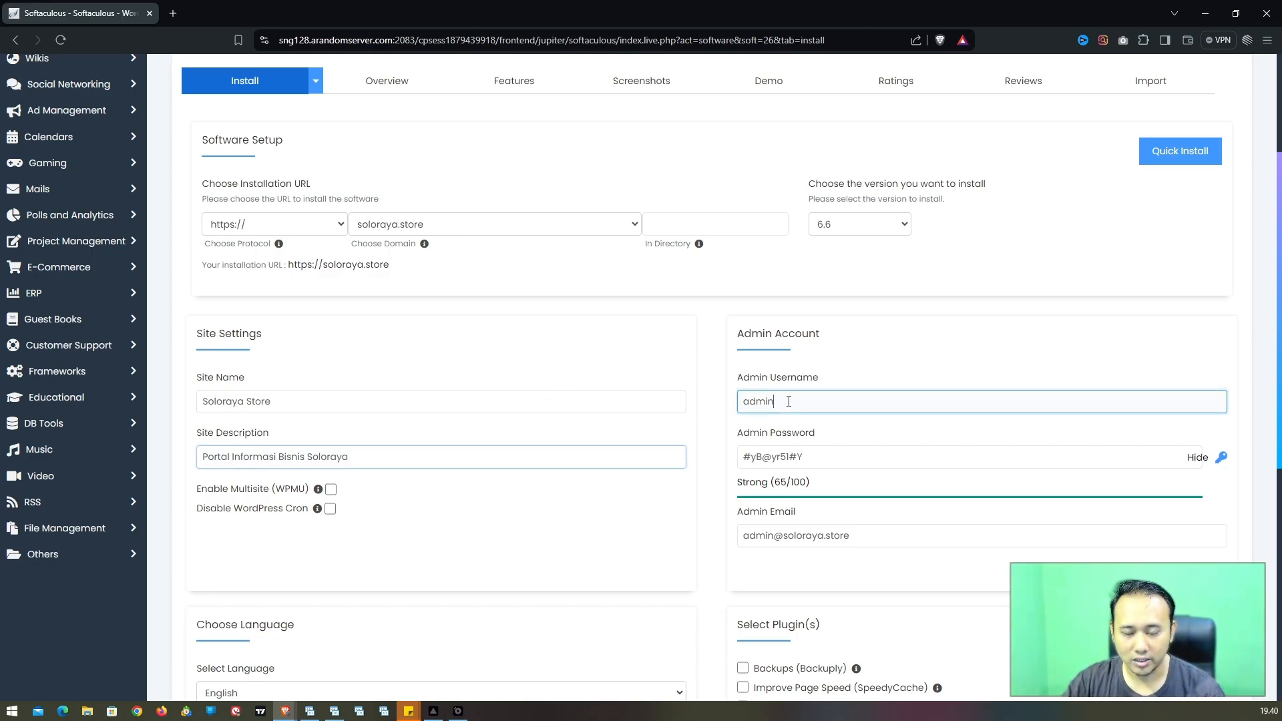
pyautogui.moveTo(781, 401); pyautogui.dragTo(729, 408)
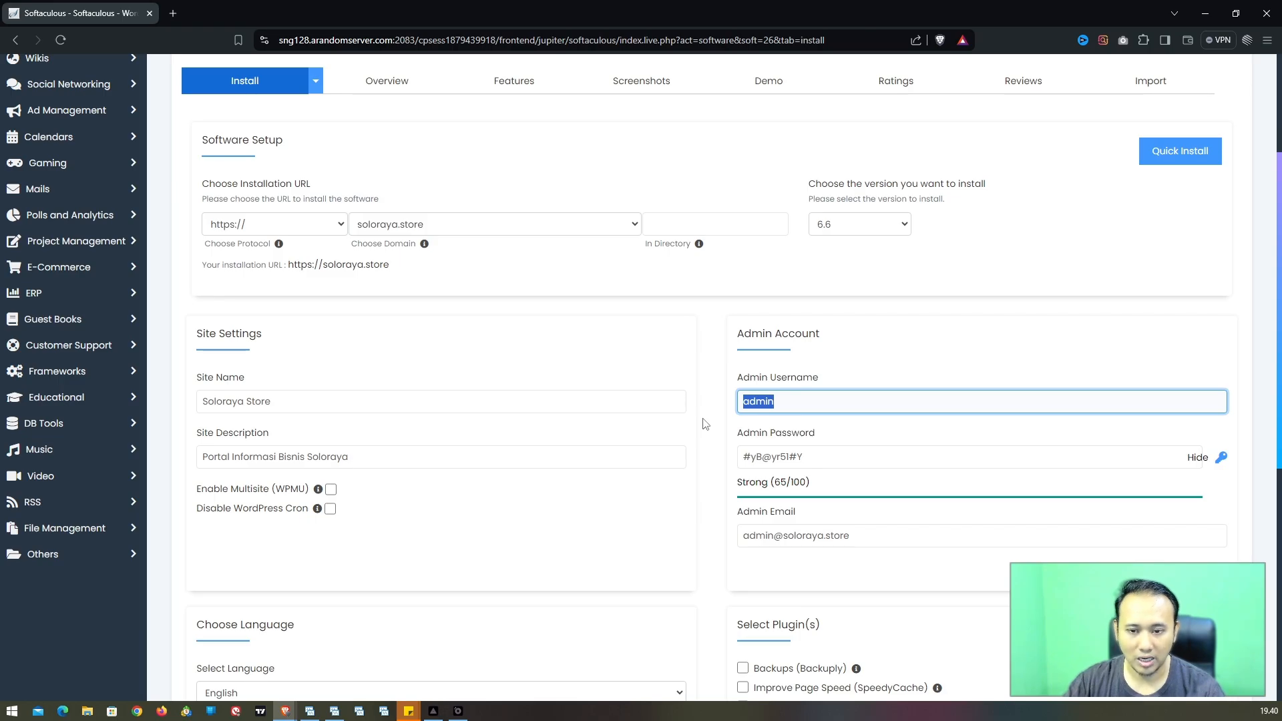
pyautogui.write('admin')
pyautogui.press('Tab')
pyautogui.write('admin')
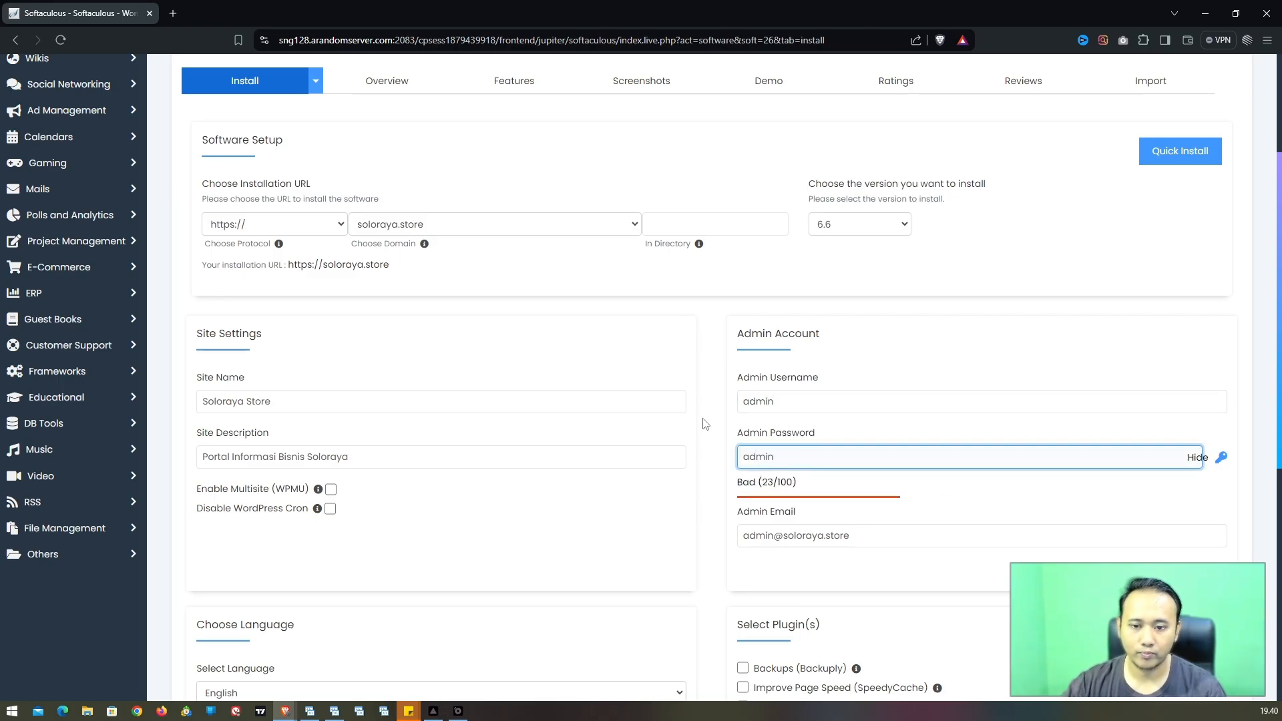
pyautogui.click(705, 423)
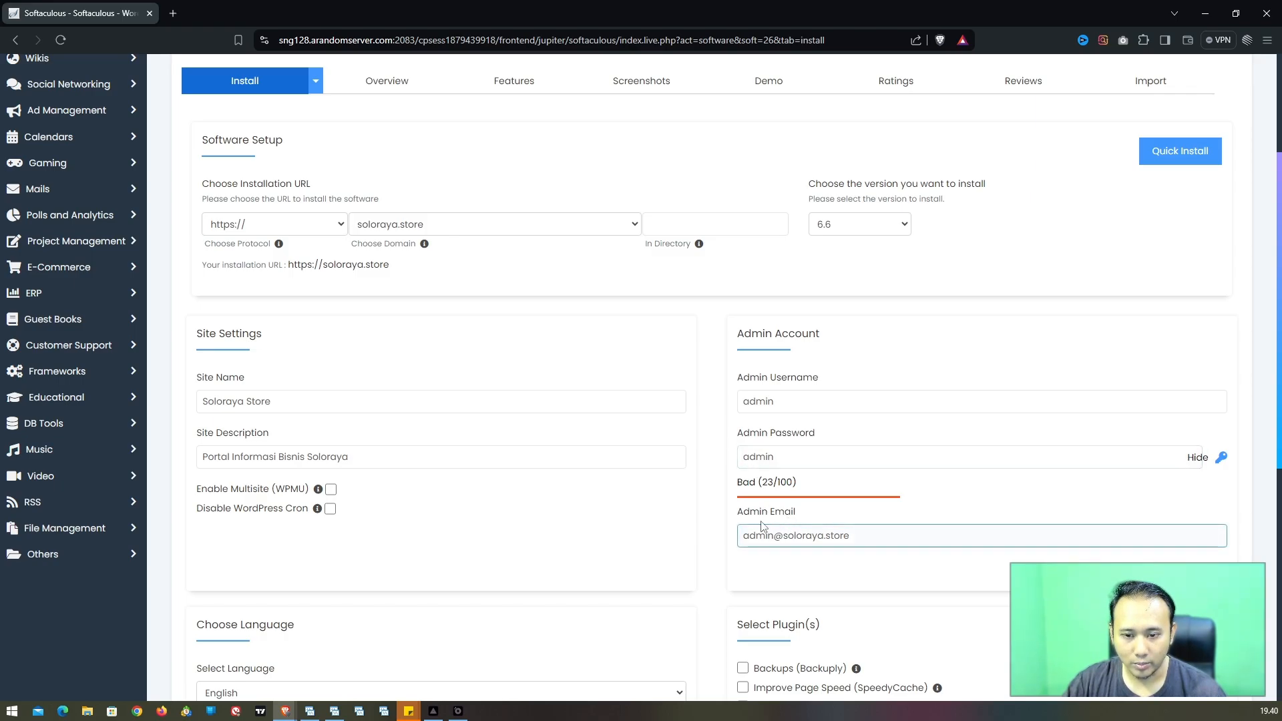
pyautogui.scroll(-3, 712, 486)
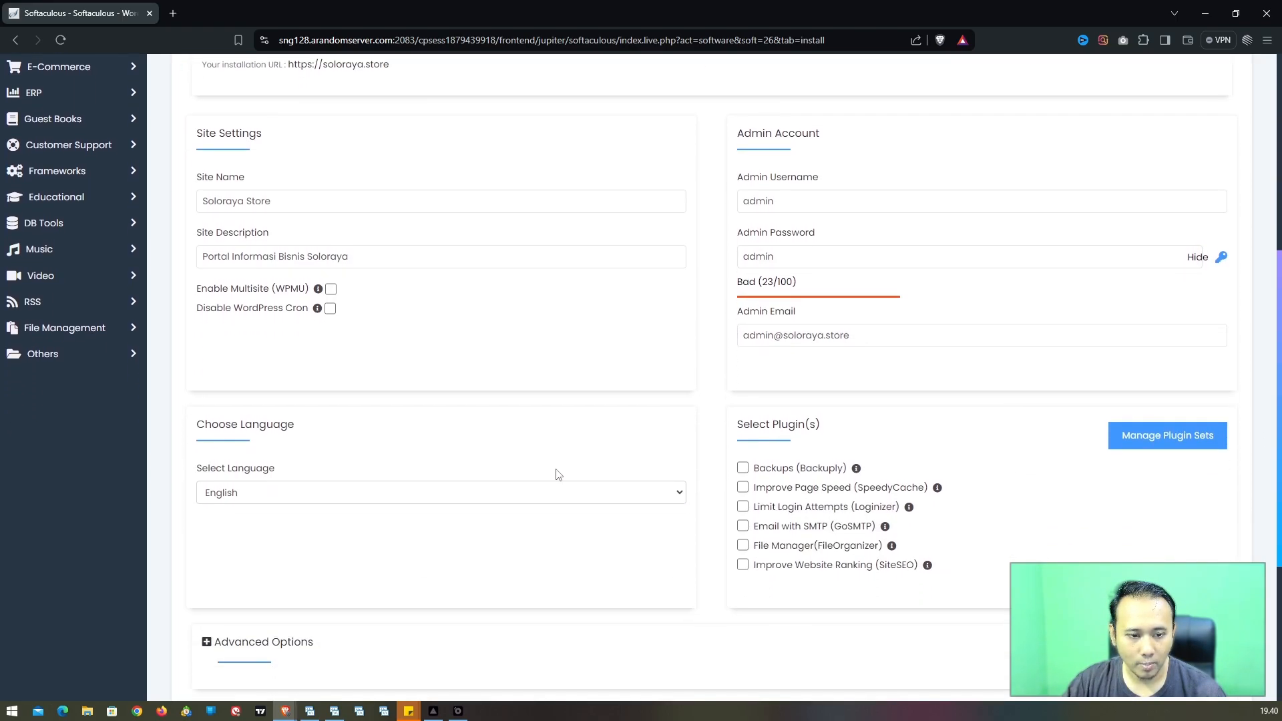
# Step: Choose Indonesian in the Select Language dropdown
pyautogui.click(288, 492)
pyautogui.click(278, 443)
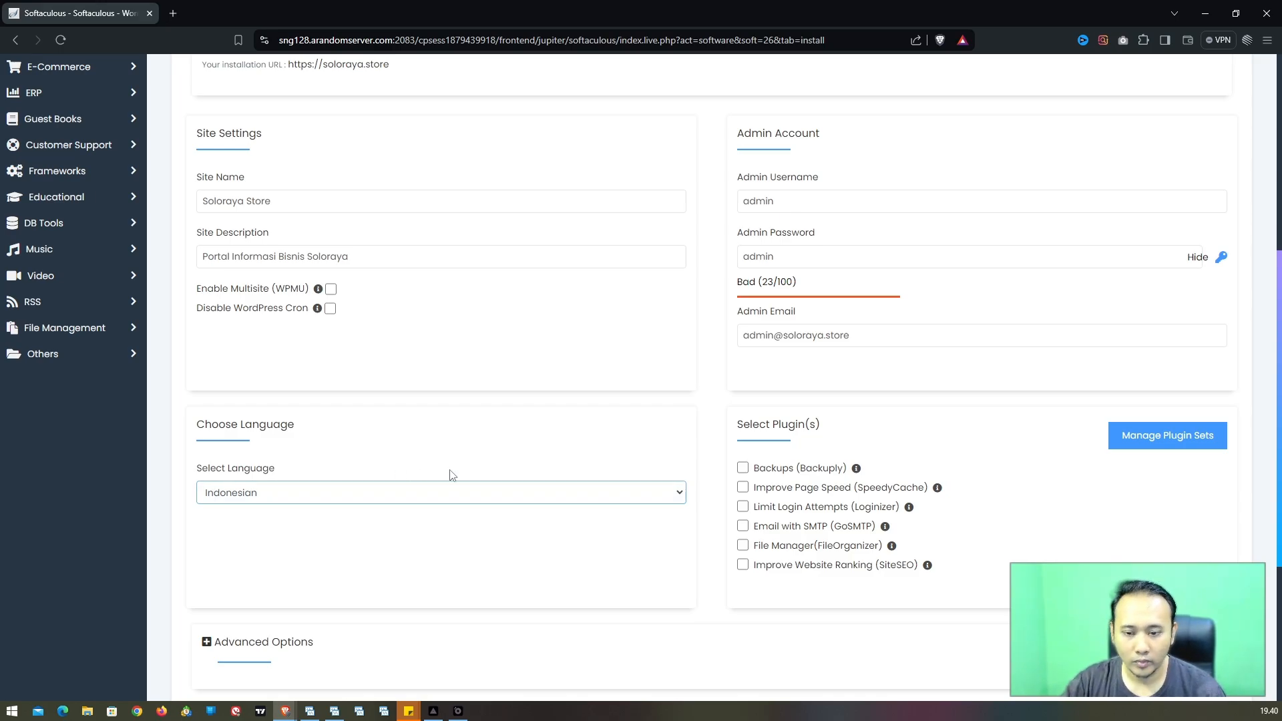
pyautogui.scroll(-1, 601, 414)
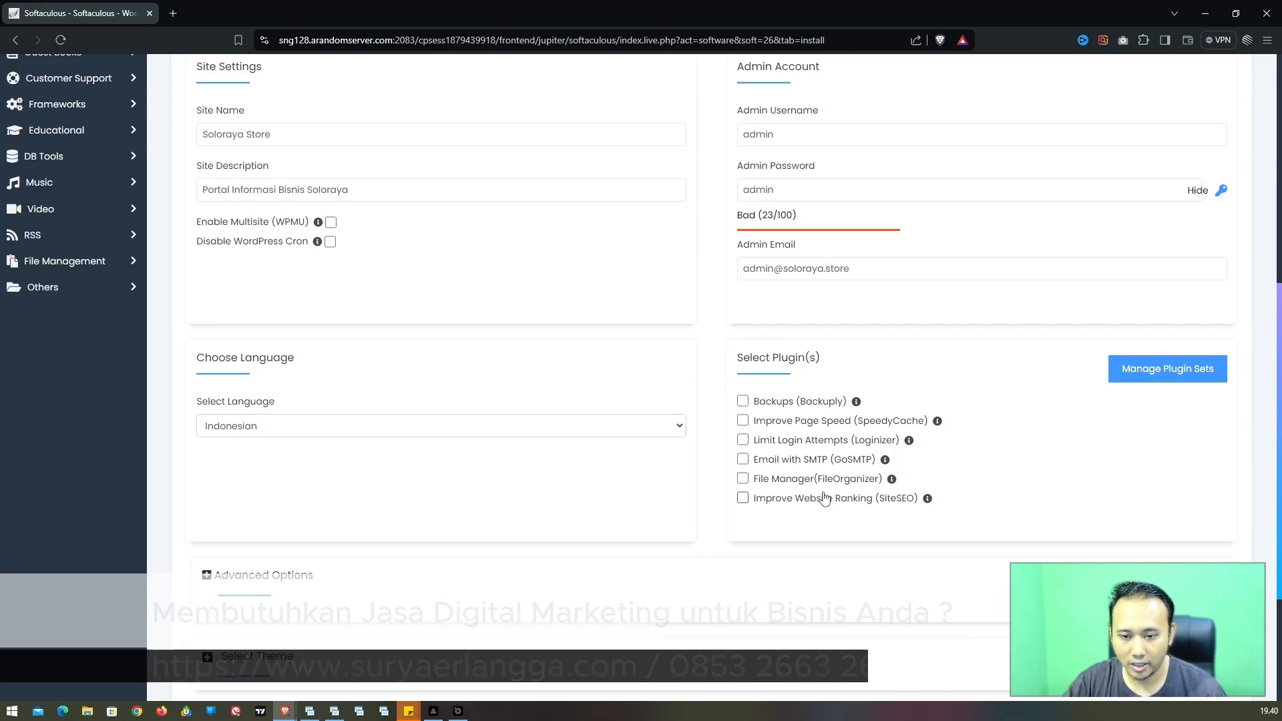
pyautogui.scroll(7, 840, 468)
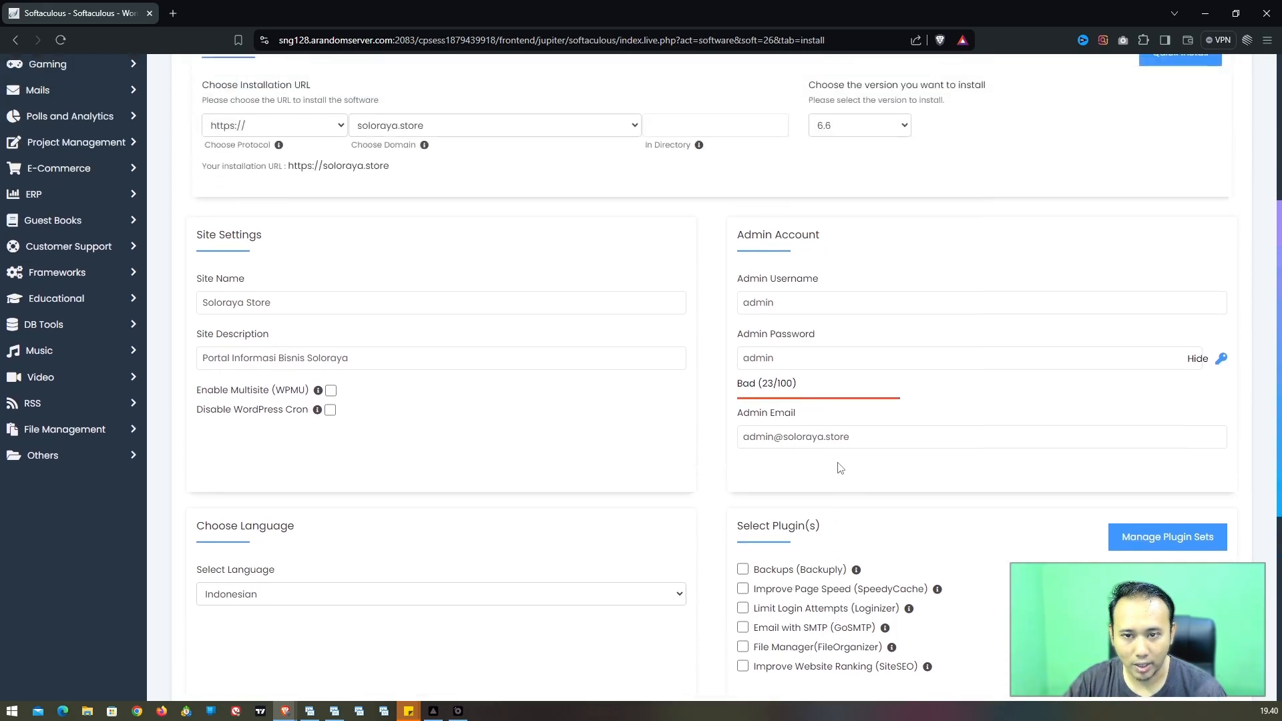
pyautogui.scroll(-8, 718, 491)
pyautogui.scroll(-2, 443, 484)
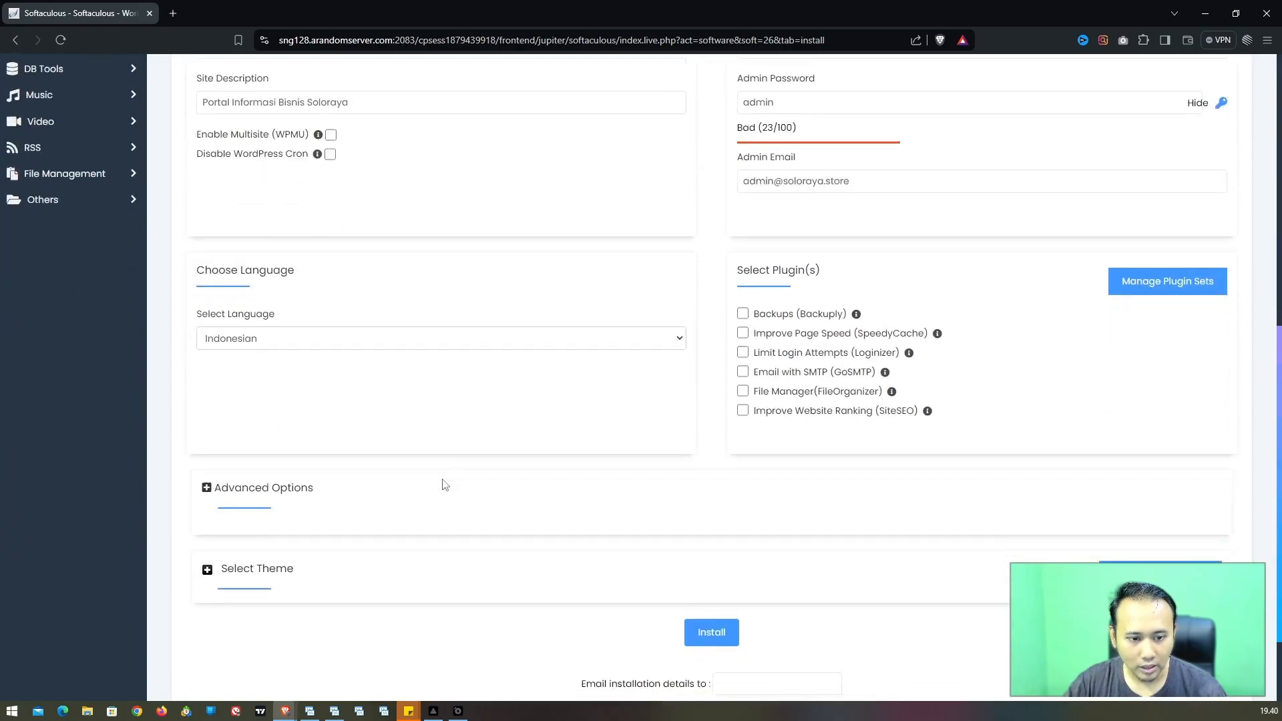
# Step: Under Advanced Options, rename the database from wp303 to 'main'
pyautogui.click(263, 377)
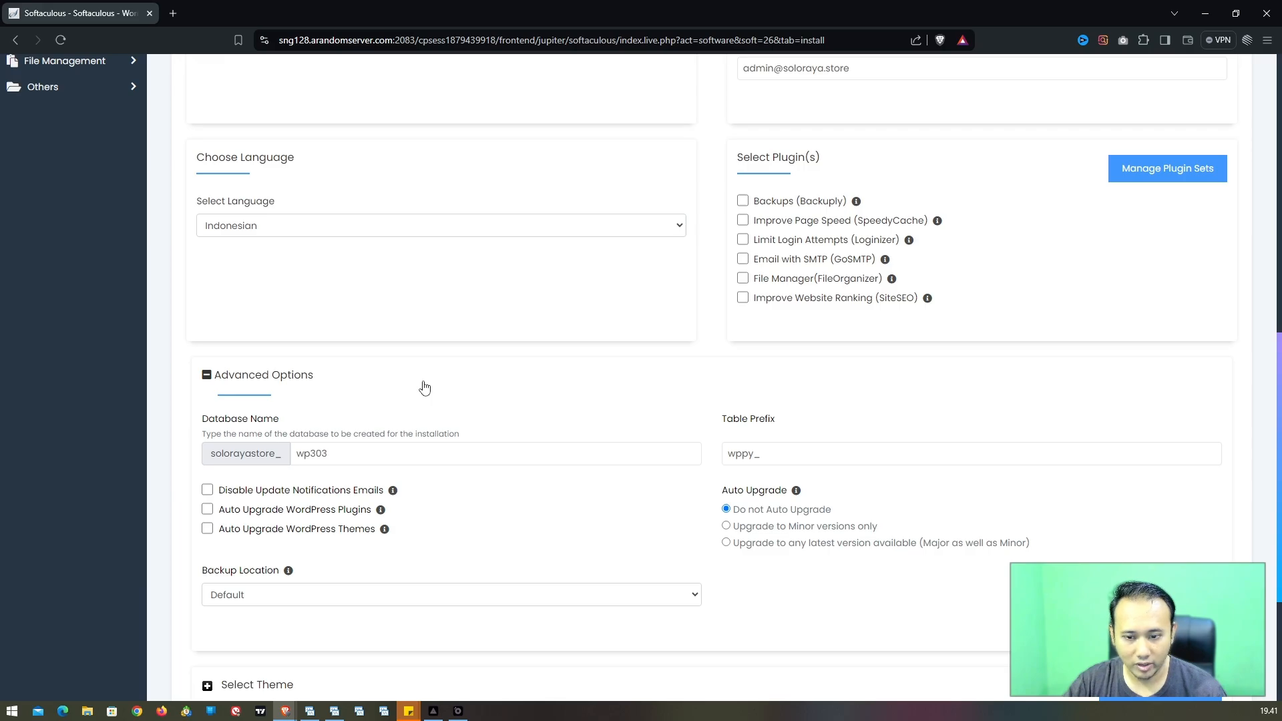
pyautogui.click(341, 458)
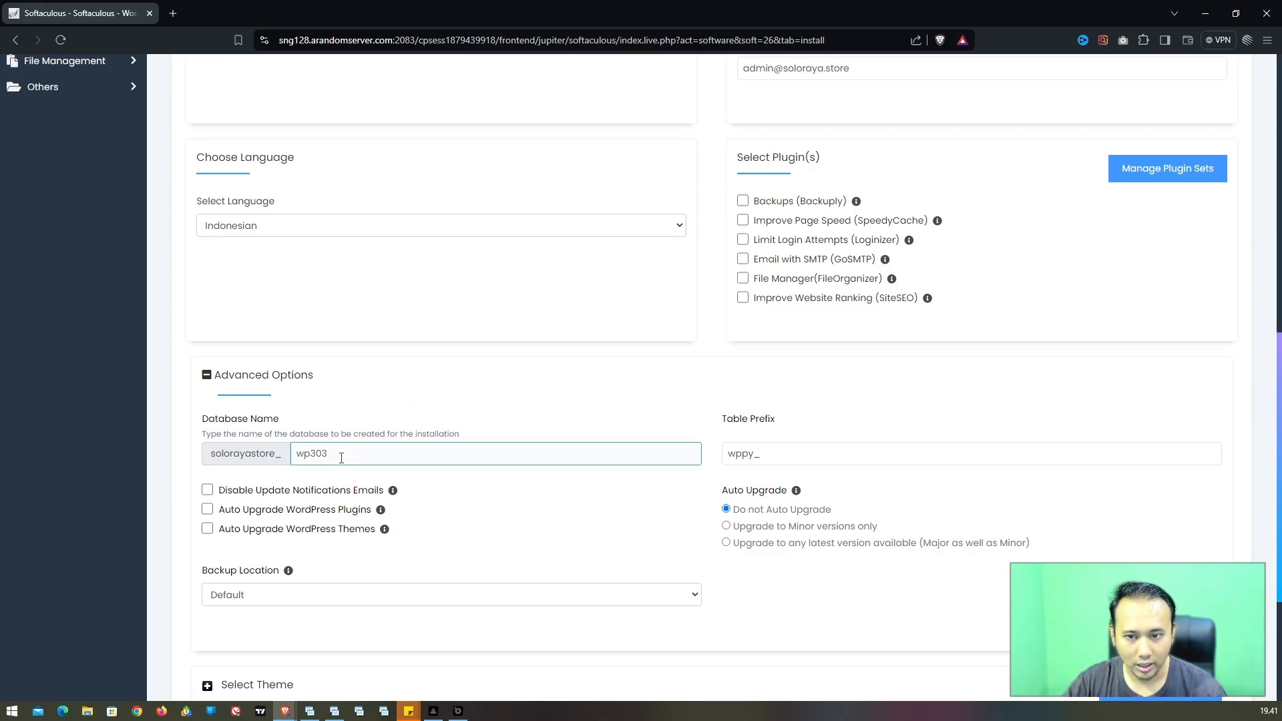
pyautogui.doubleClick(341, 456)
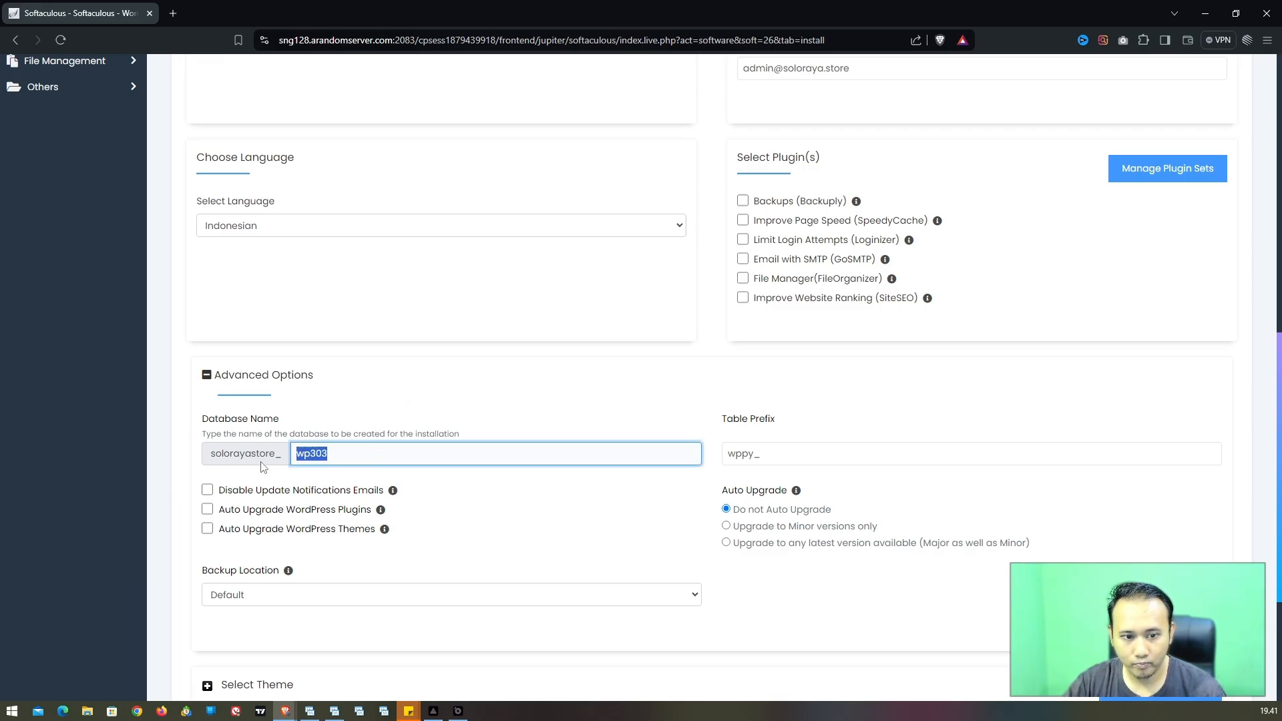
pyautogui.write('main')
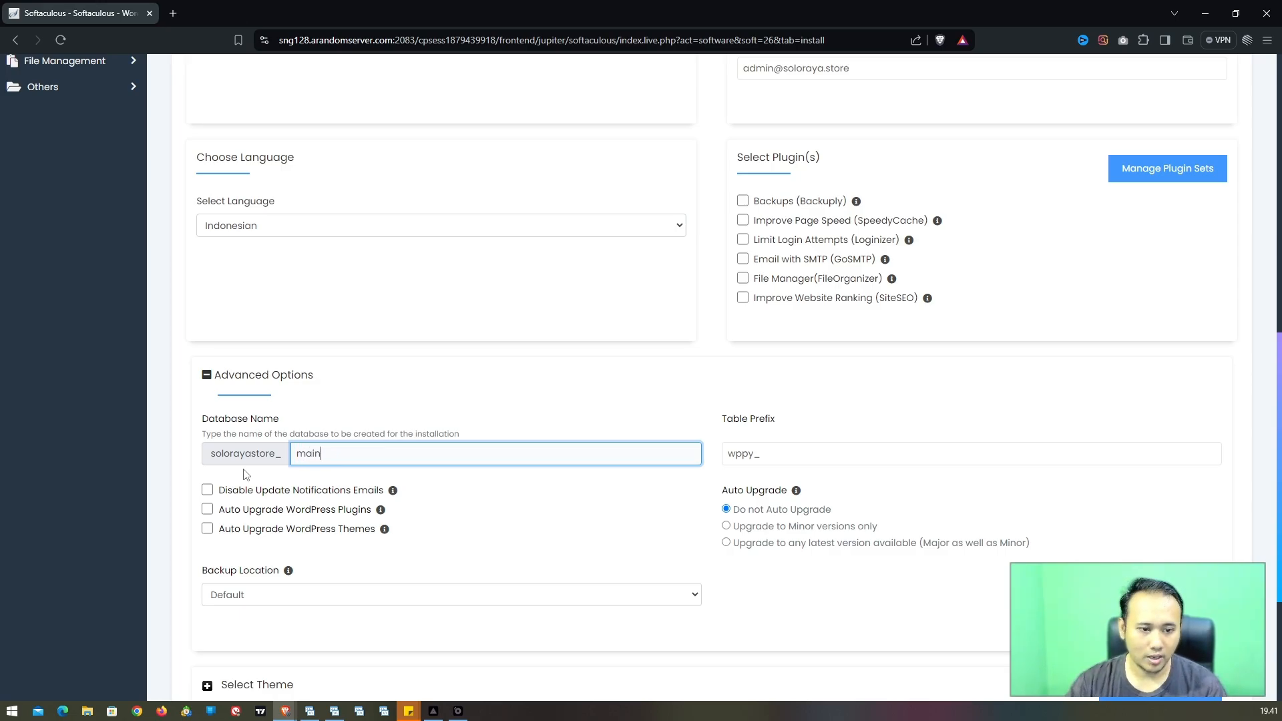
pyautogui.click(310, 361)
# Step: Tick Enable Multisite (WPMU) for the installation
pyautogui.scroll(4, 320, 401)
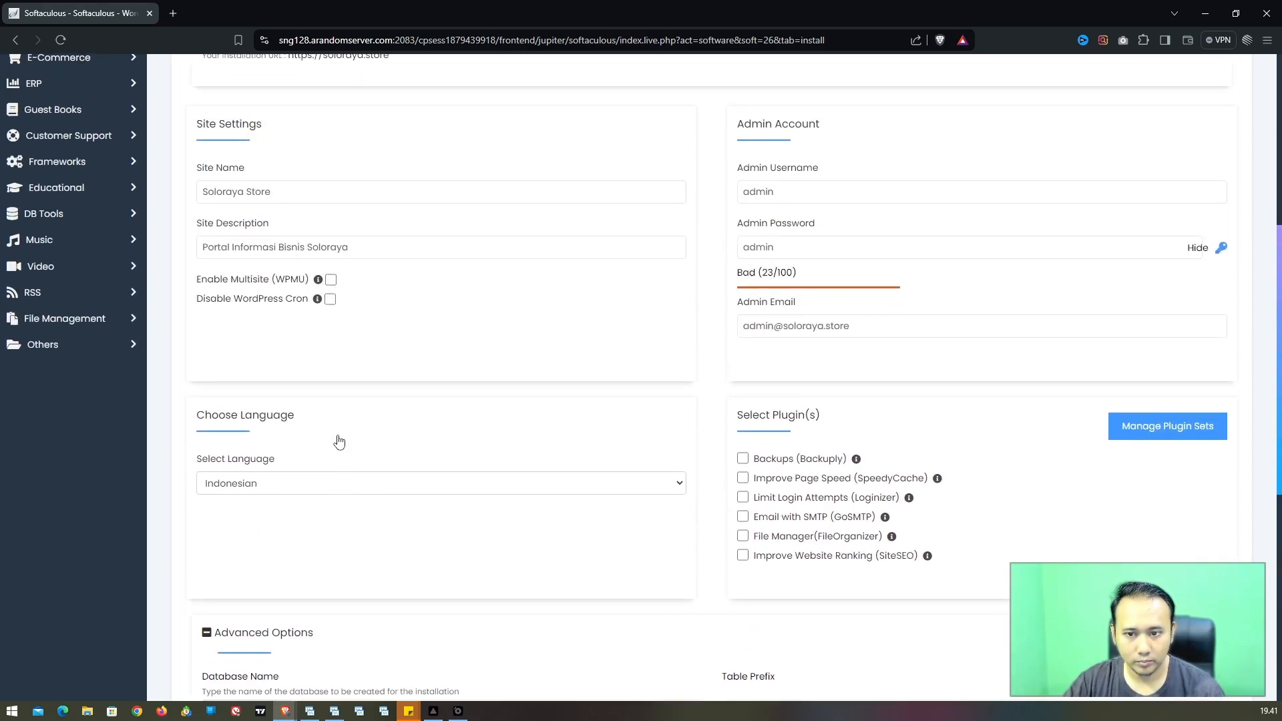
pyautogui.scroll(1, 339, 439)
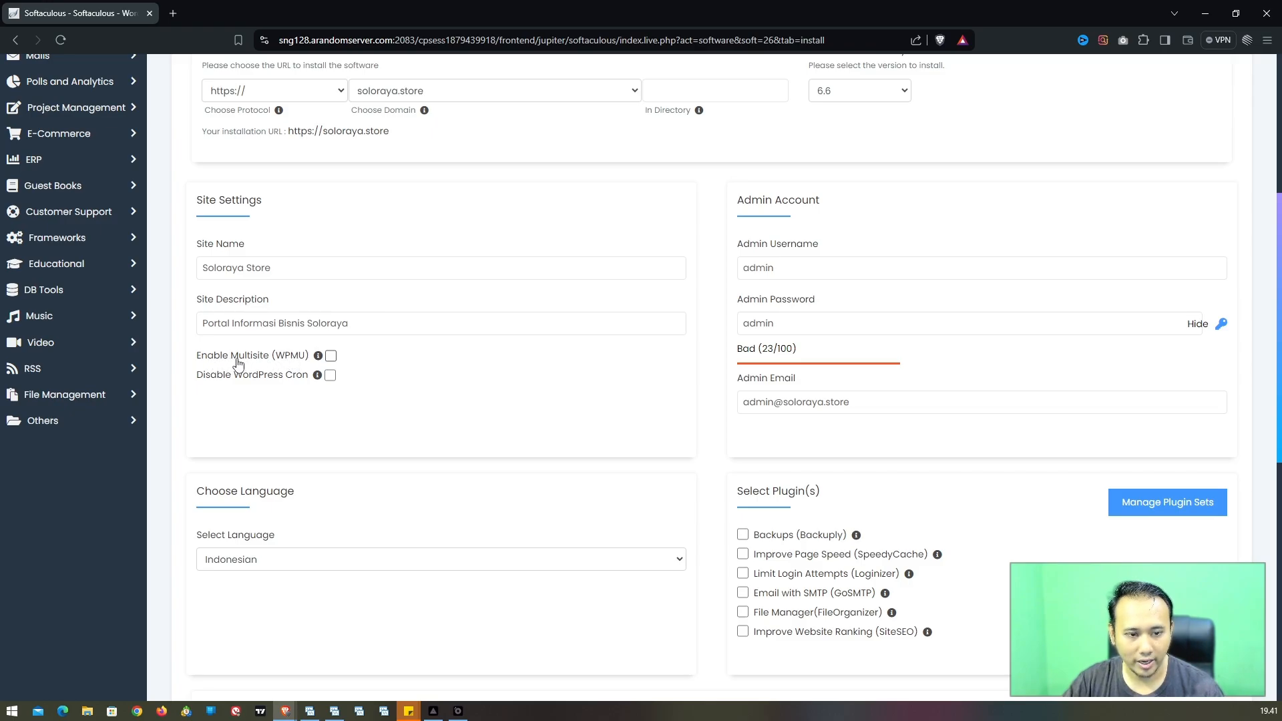
pyautogui.click(330, 356)
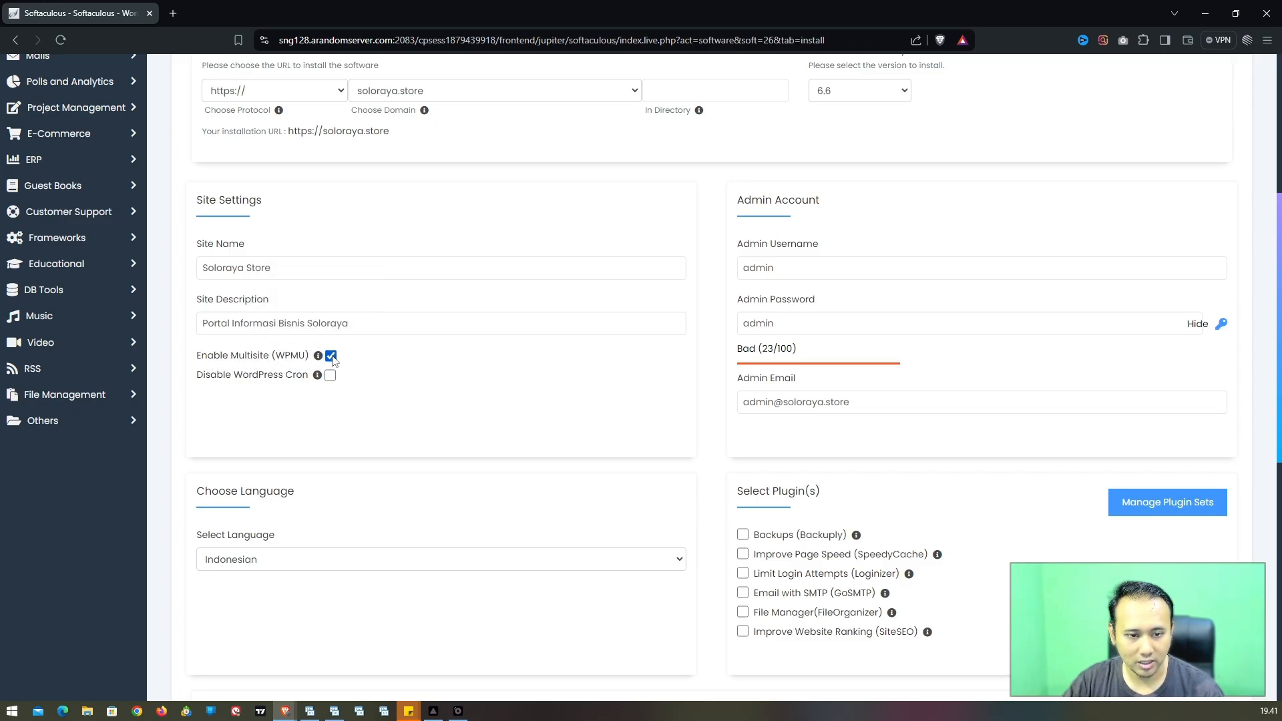
pyautogui.scroll(-5, 467, 390)
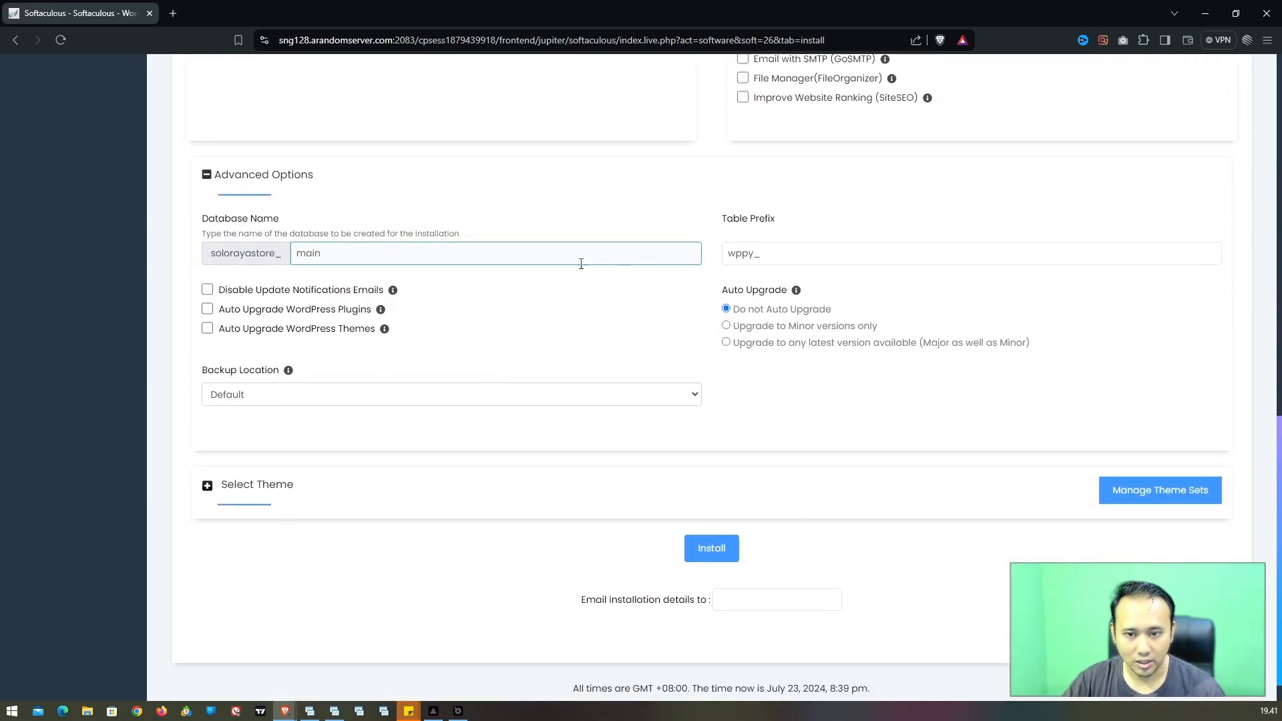
pyautogui.scroll(-1, 374, 387)
# Step: Expand Select Theme and leave the default Twenty Twenty-Four theme unchanged
pyautogui.click(227, 457)
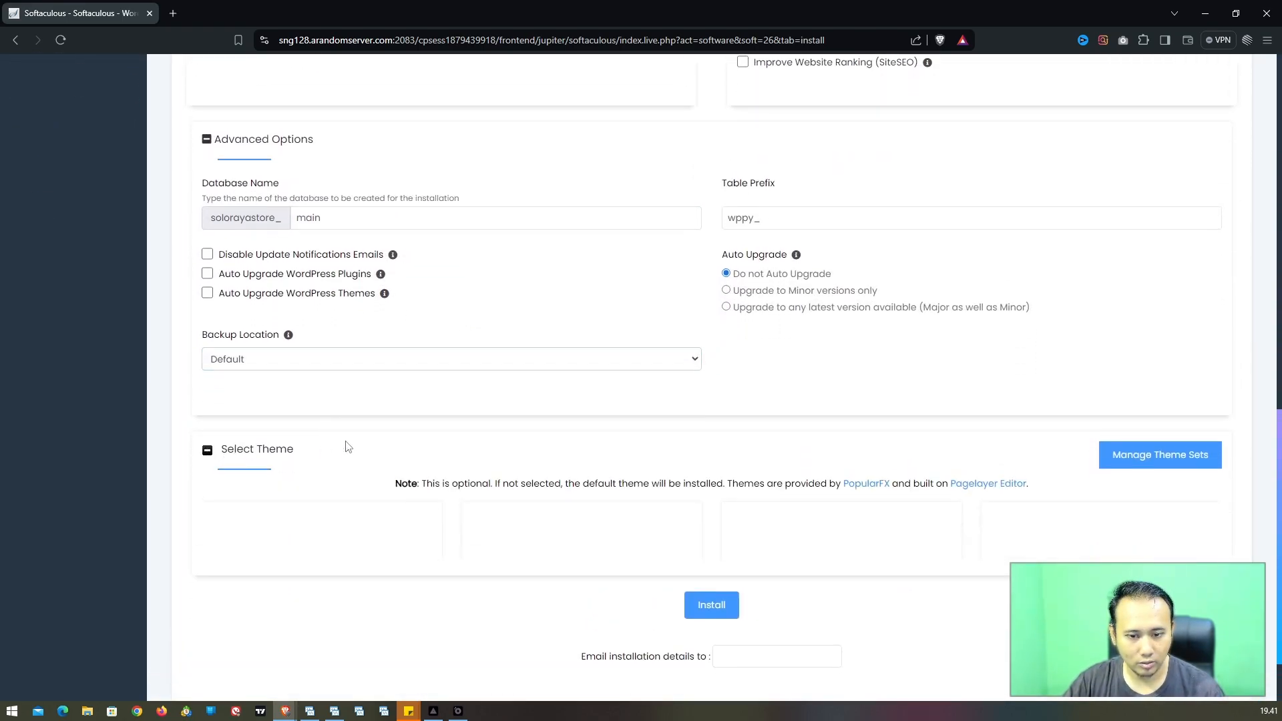
pyautogui.scroll(-2, 395, 435)
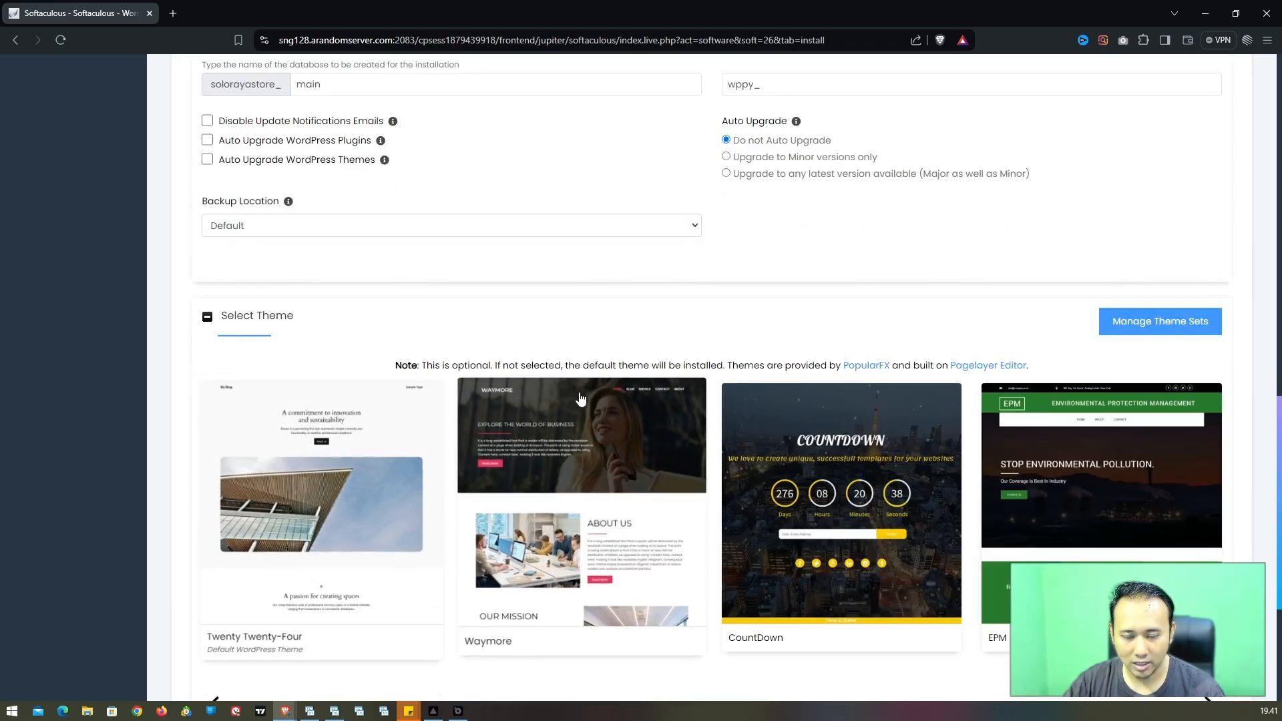
pyautogui.scroll(-1, 582, 399)
pyautogui.scroll(5, 582, 403)
pyautogui.scroll(13, 583, 404)
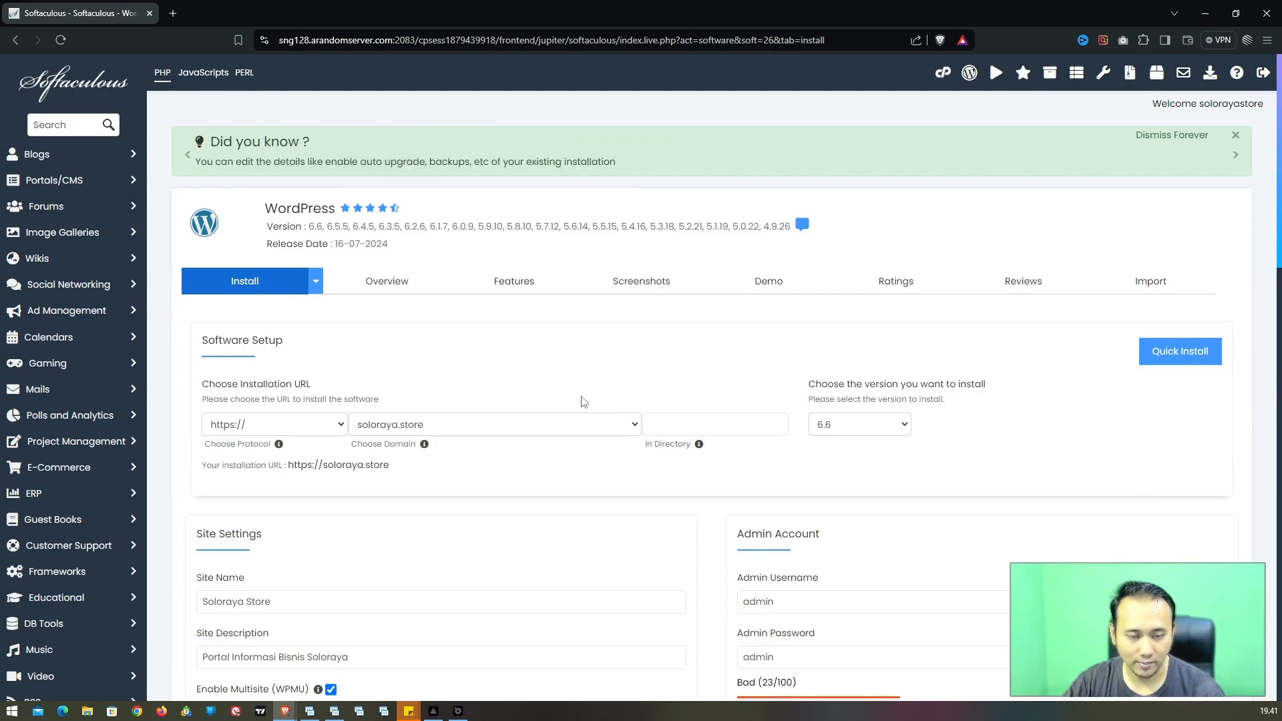
pyautogui.scroll(-3, 582, 402)
pyautogui.scroll(-1, 505, 388)
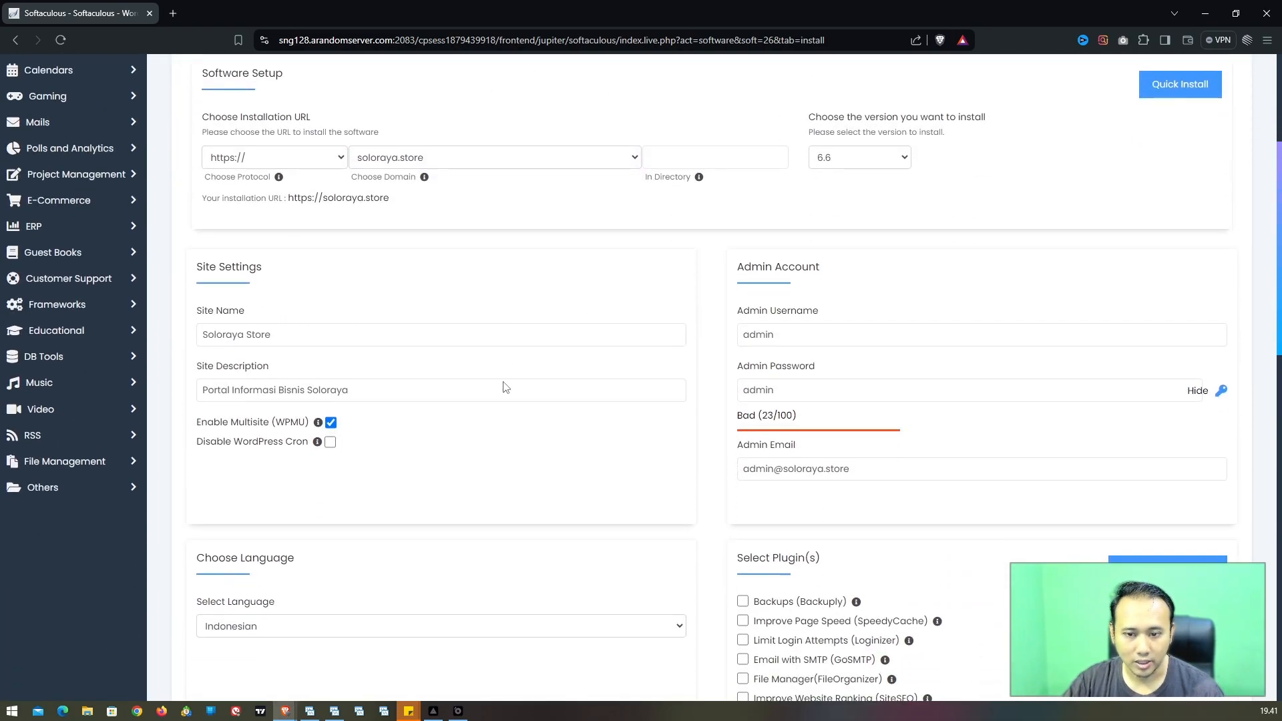
# Step: Recheck the site description and empty In Directory field, then return to Install
pyautogui.click(504, 384)
pyautogui.scroll(-1, 505, 382)
pyautogui.scroll(1, 504, 382)
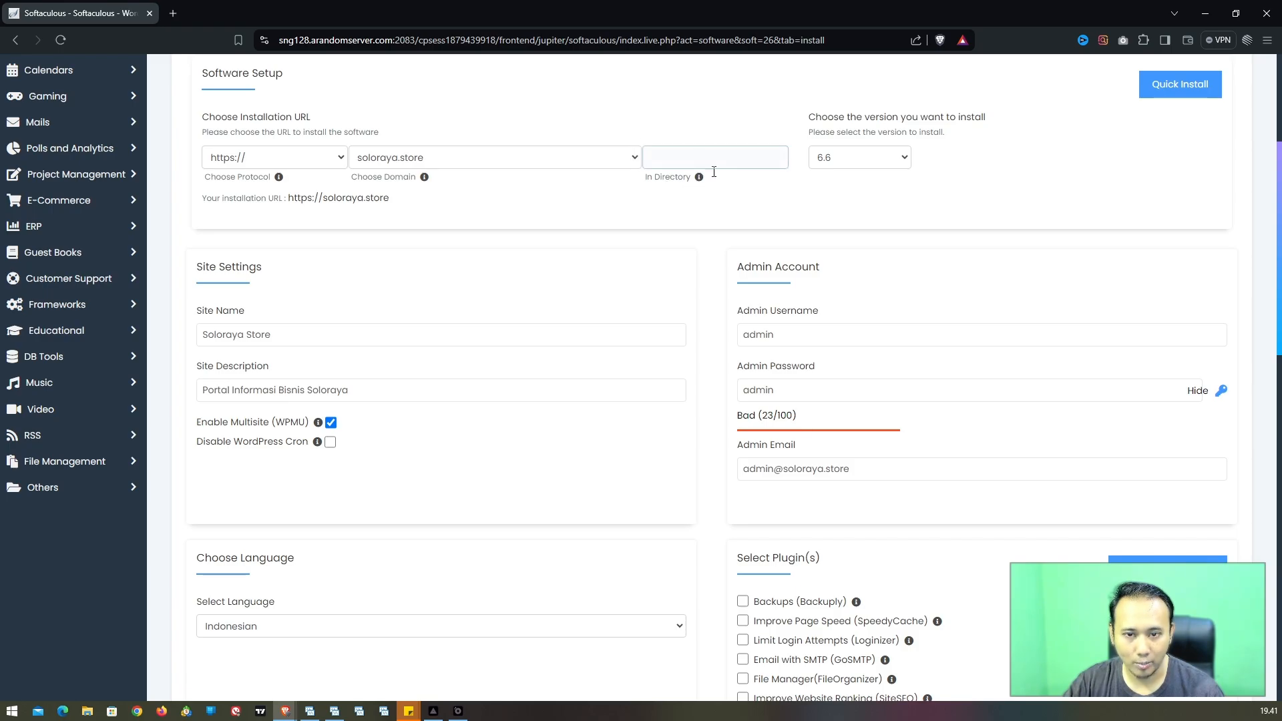
pyautogui.click(674, 156)
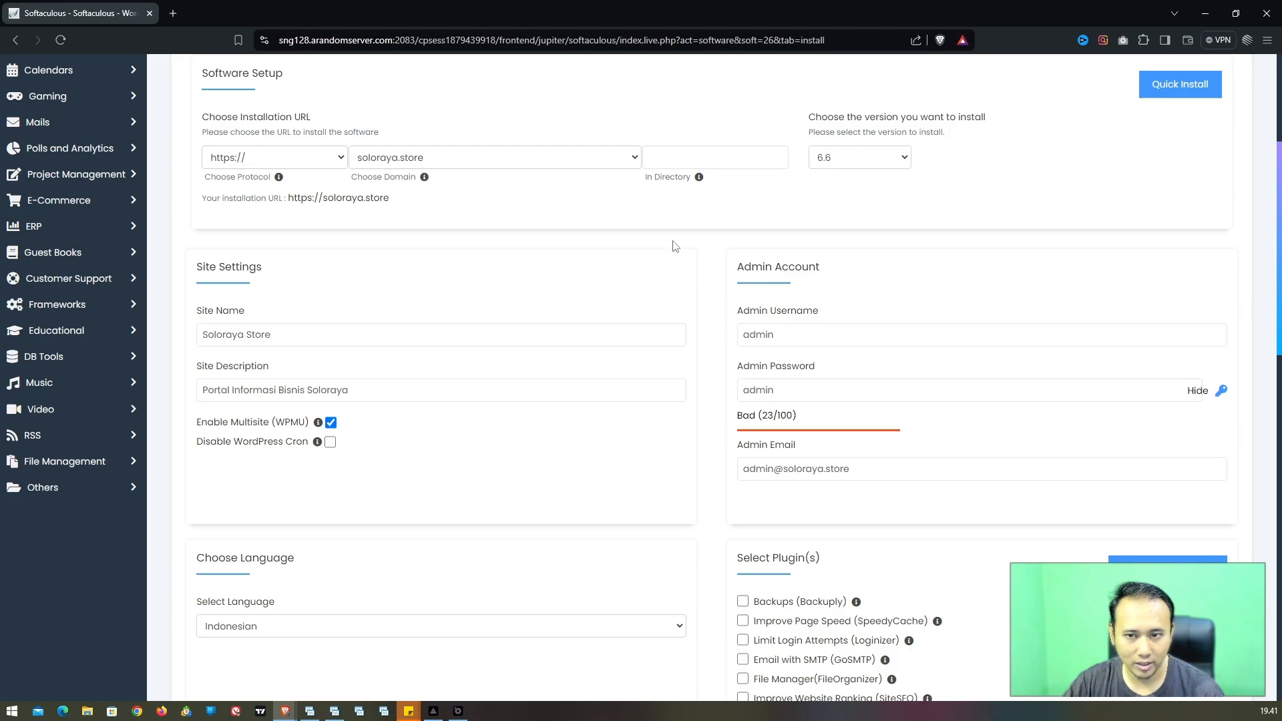
pyautogui.scroll(-2, 678, 247)
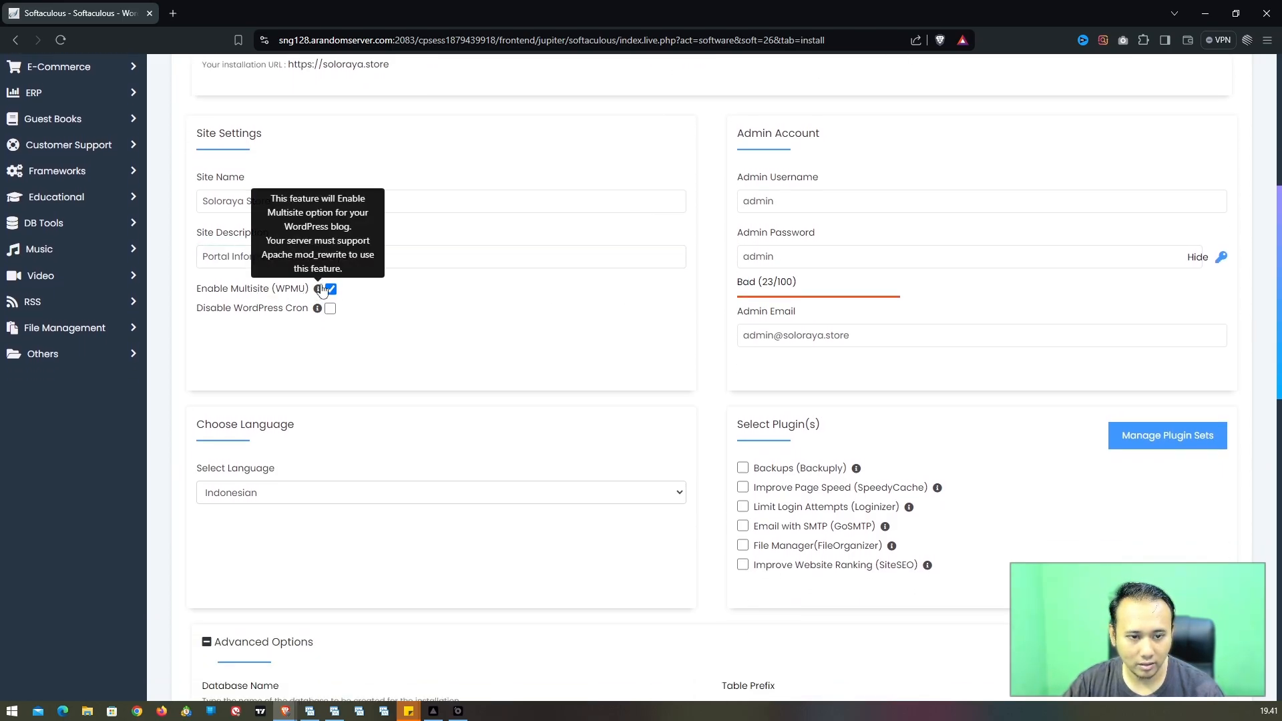
pyautogui.scroll(-2, 592, 329)
pyautogui.scroll(-10, 704, 307)
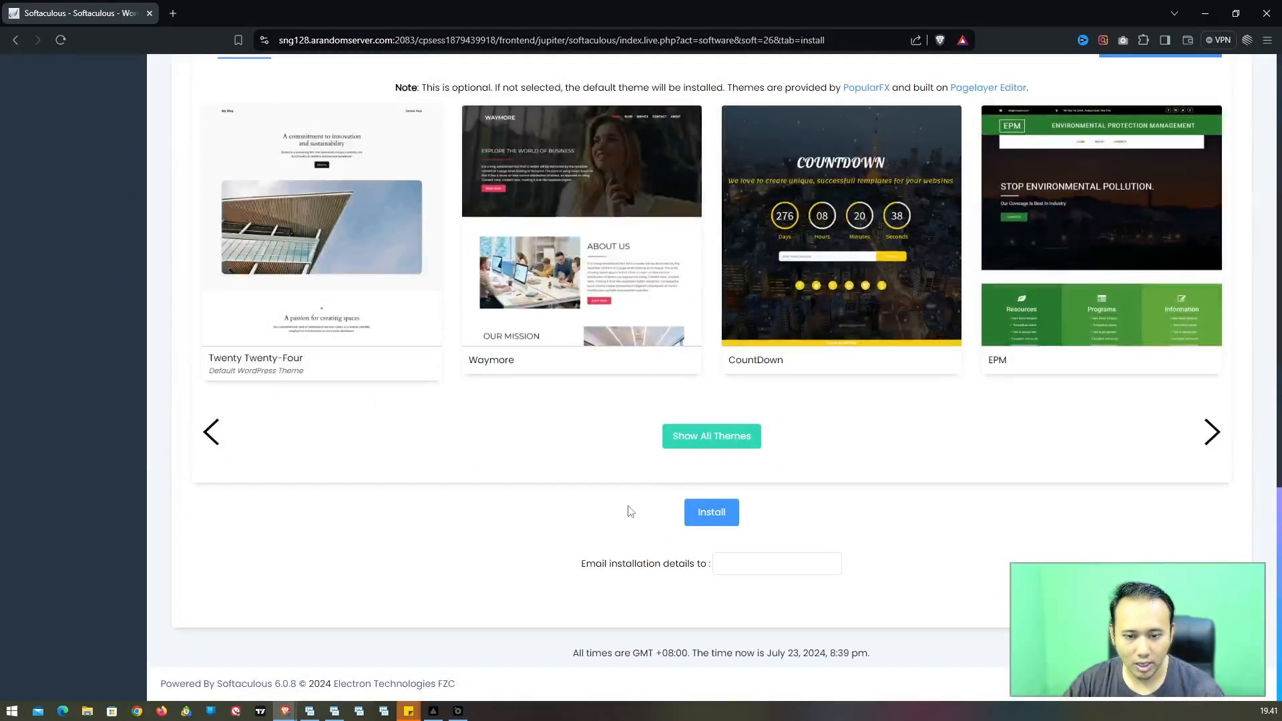
# Step: Run the install and open the soloraya.store/wp-admin dashboard in a new tab
pyautogui.click(710, 514)
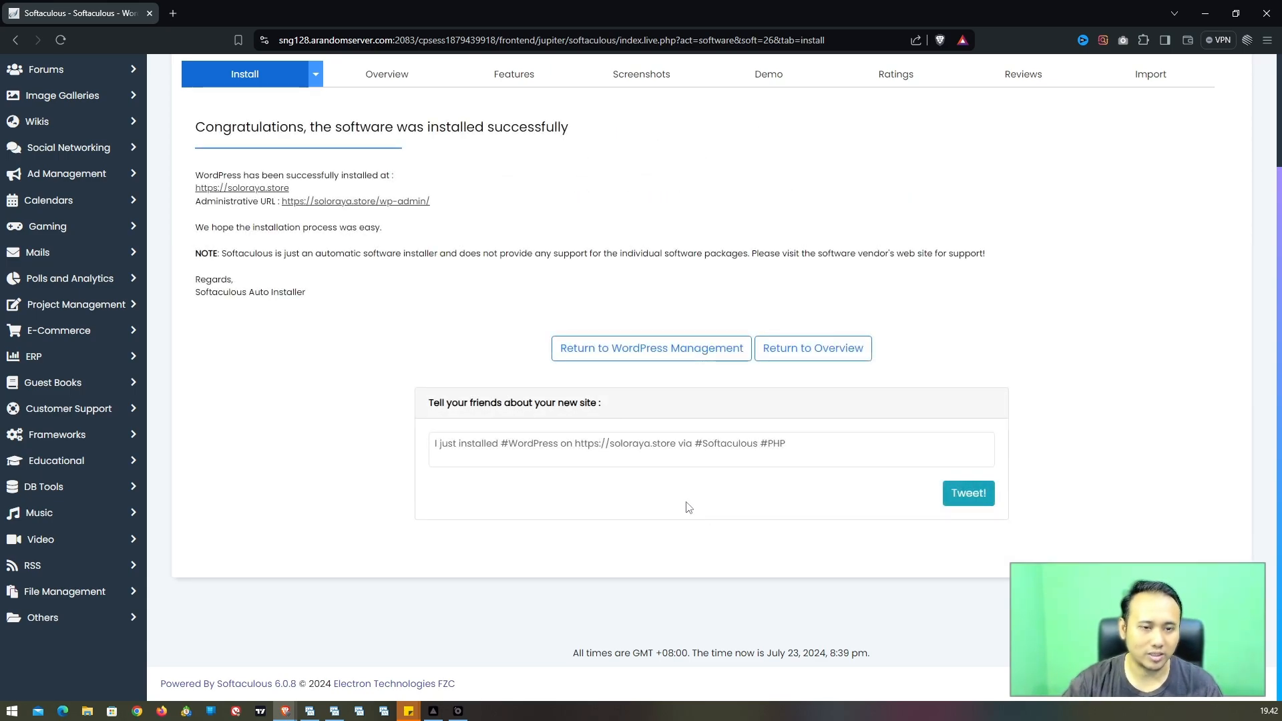
pyautogui.rightClick(386, 207)
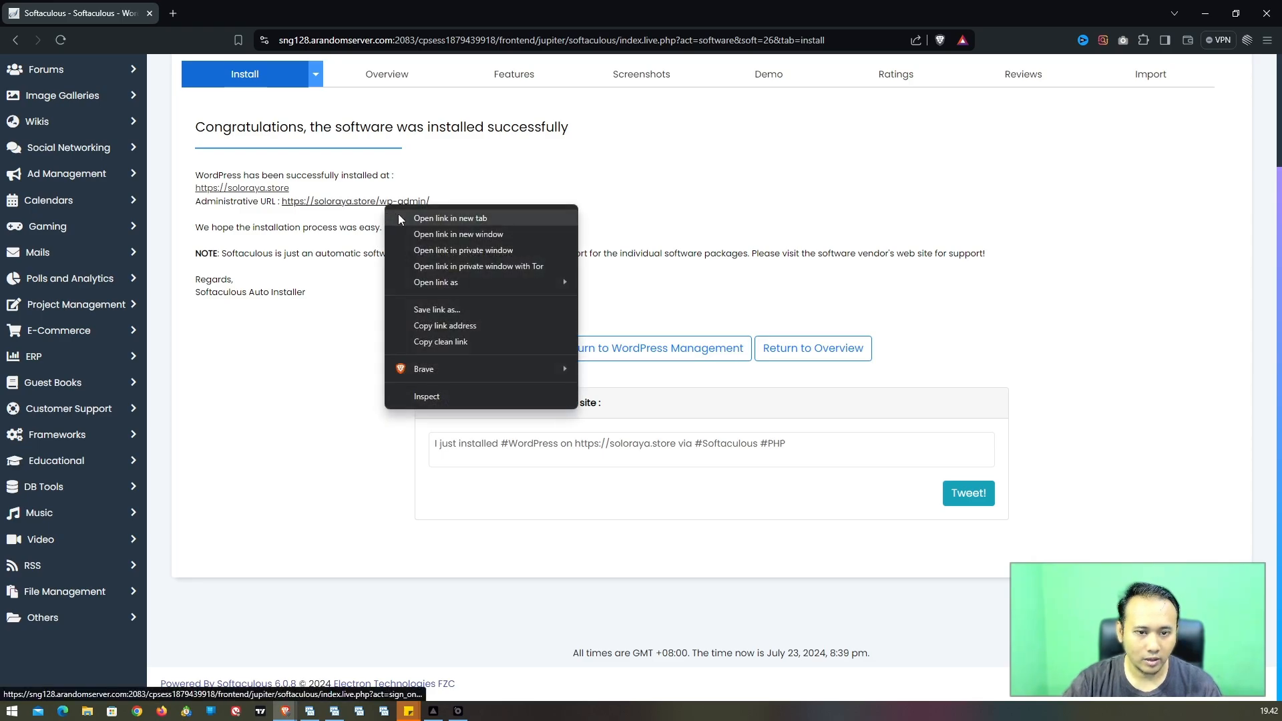
pyautogui.click(401, 218)
pyautogui.click(241, 13)
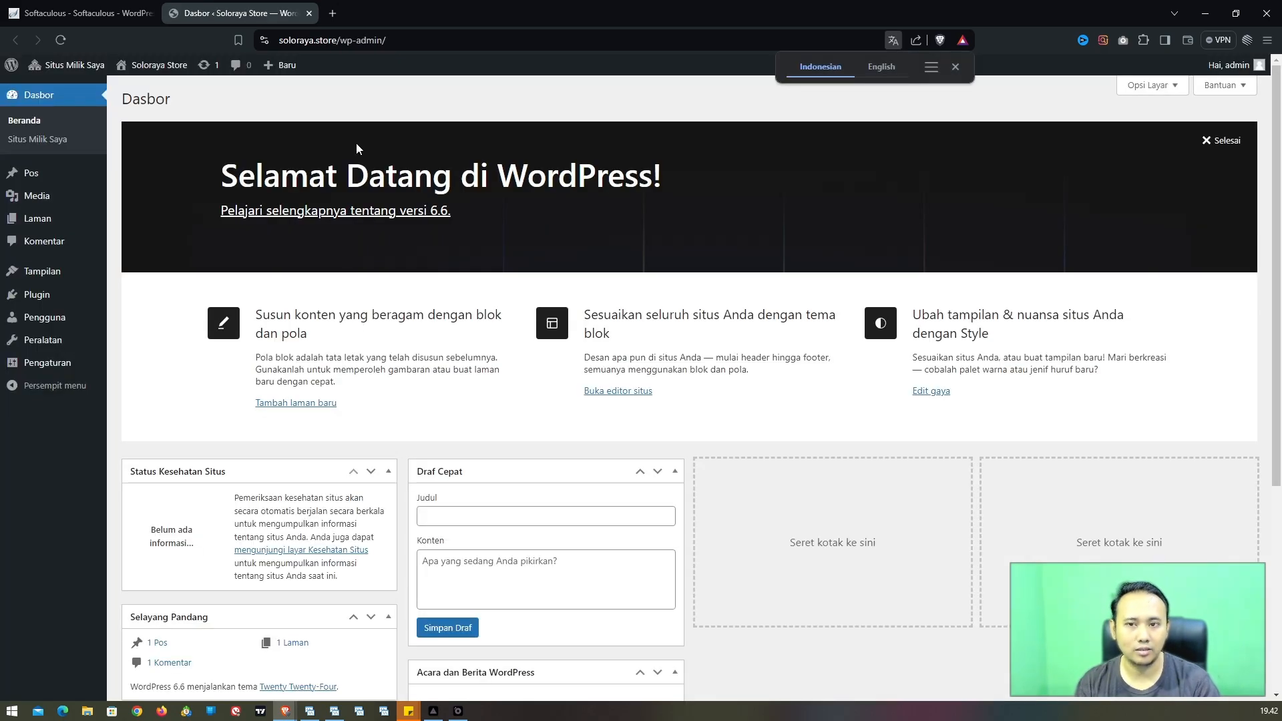
# Step: Dismiss the translation offer and reveal Visit Site and Manage Site under My Sites > Soloraya Store
pyautogui.click(954, 68)
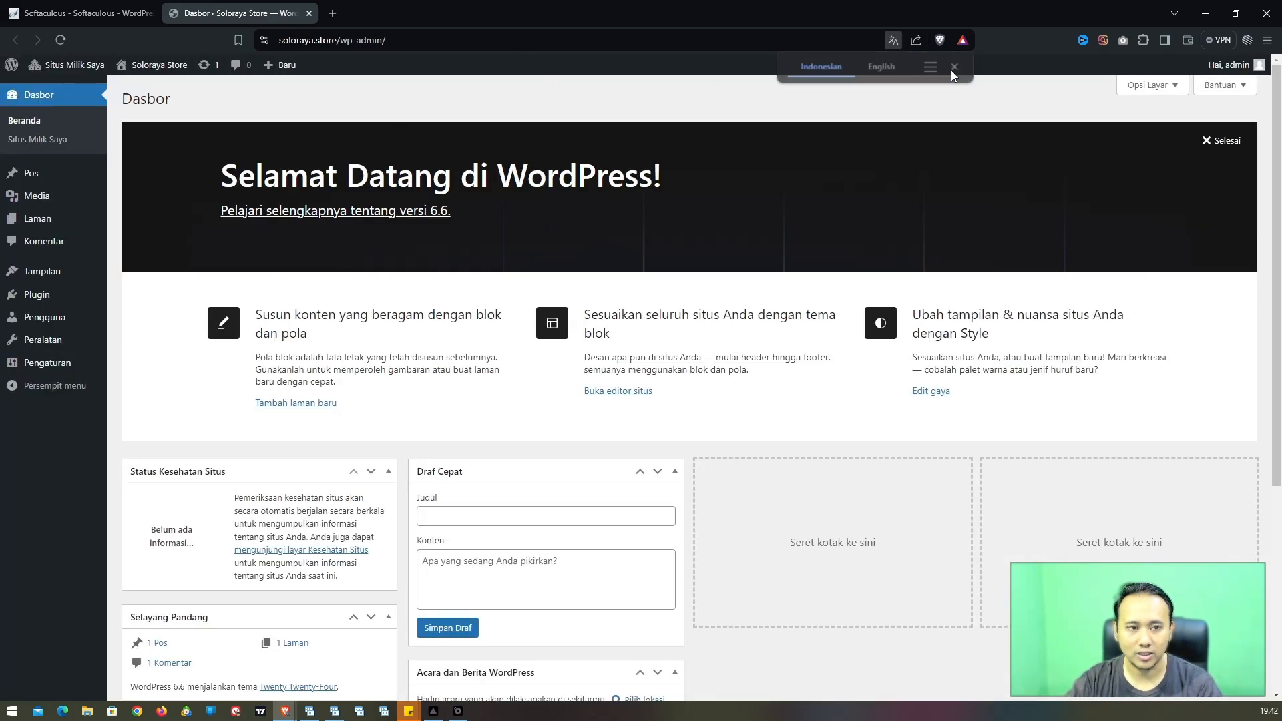
pyautogui.scroll(-2, 150, 255)
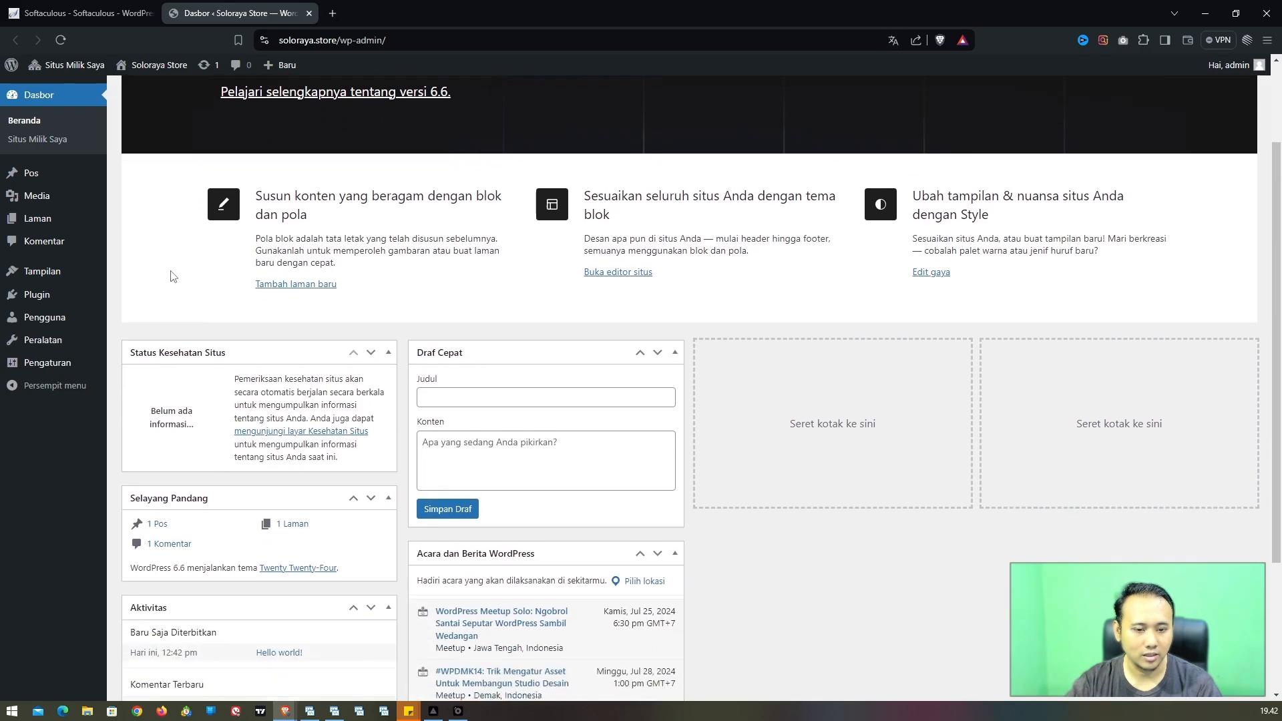
pyautogui.scroll(2, 172, 276)
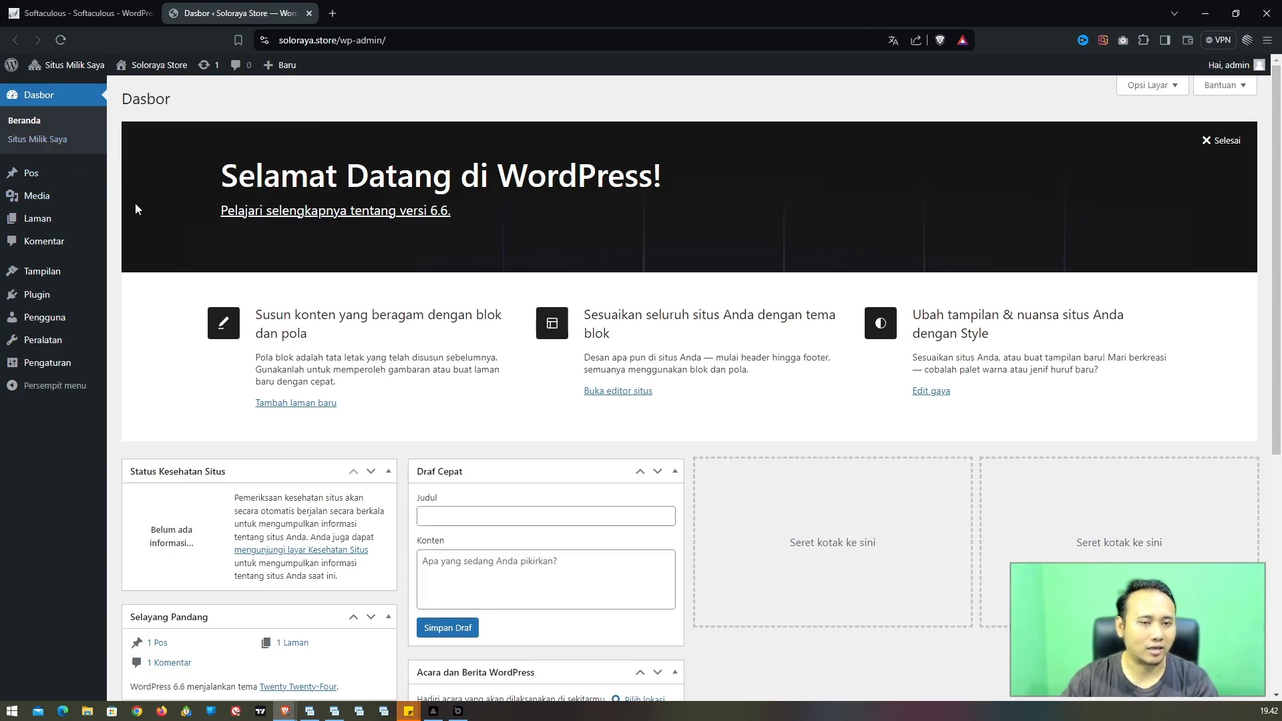
pyautogui.moveTo(60, 70)
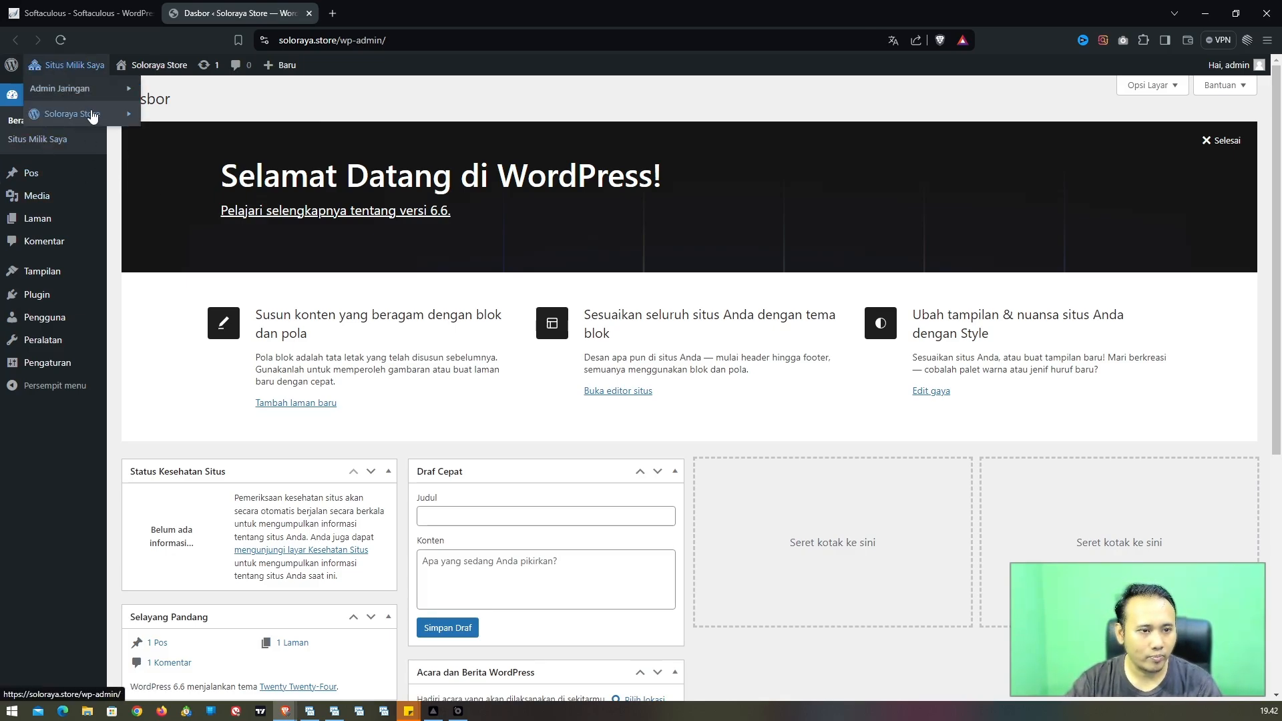
pyautogui.moveTo(97, 94)
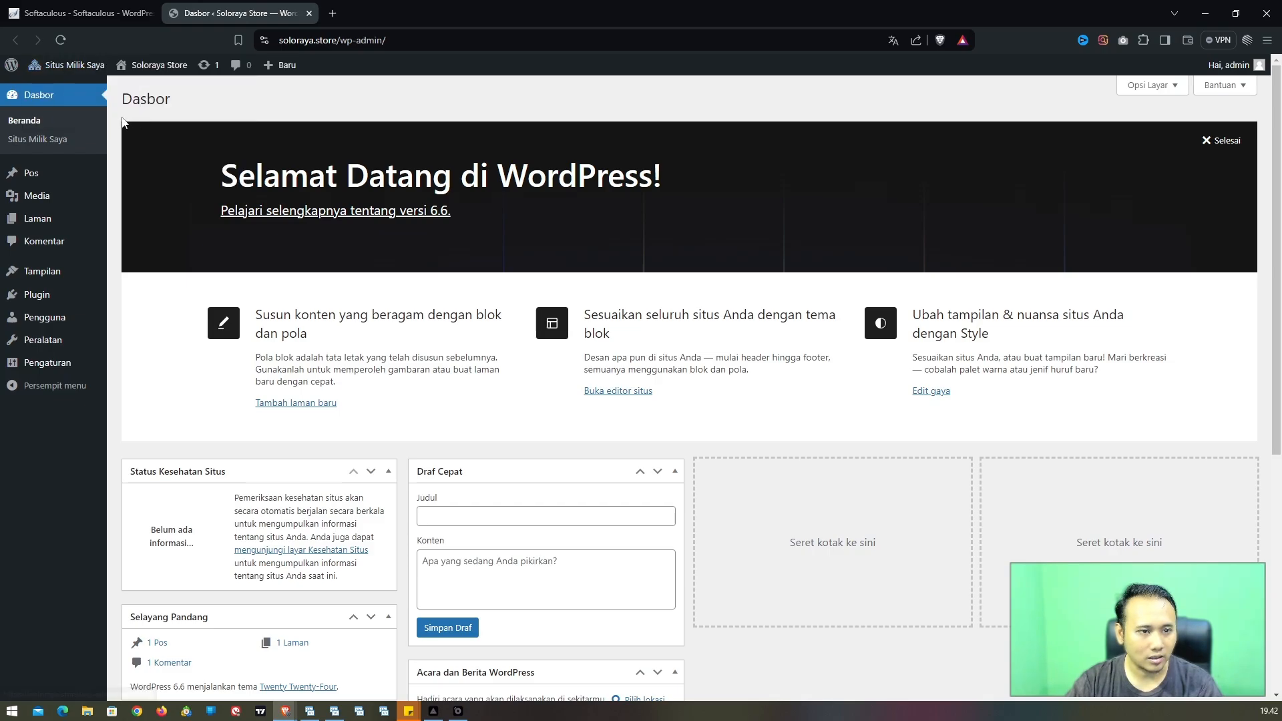
pyautogui.moveTo(90, 118)
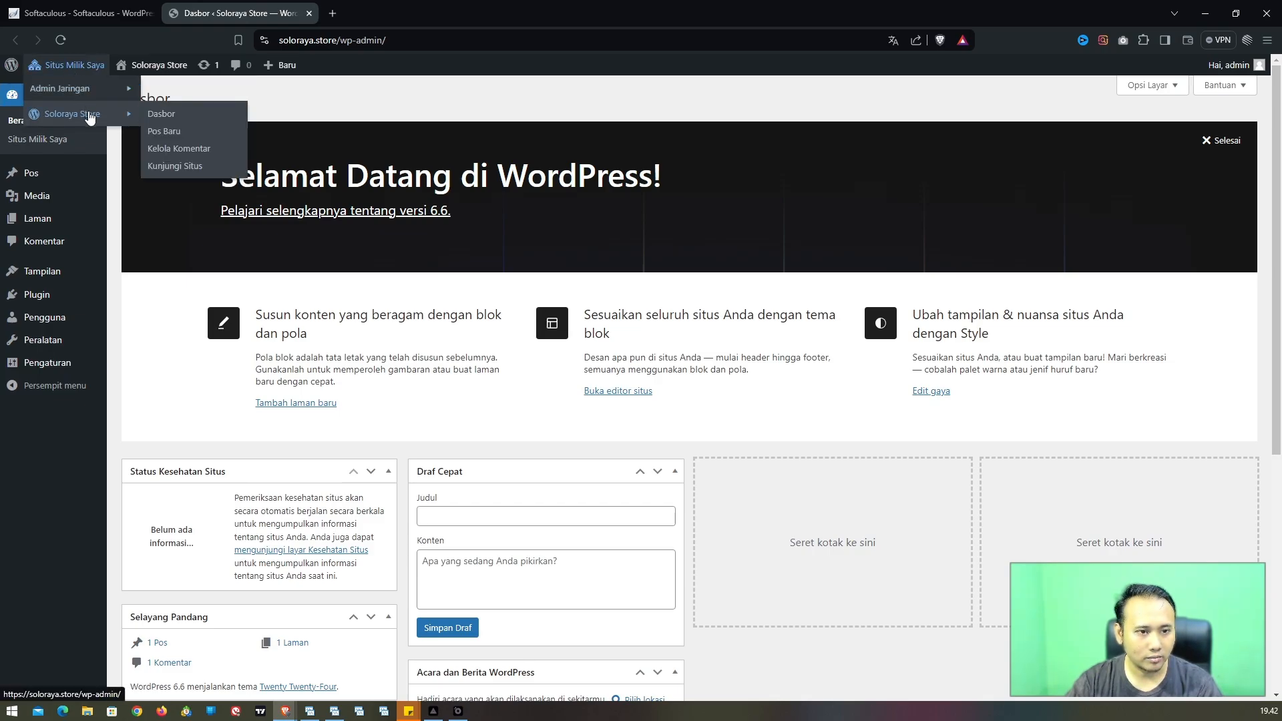
pyautogui.moveTo(107, 69)
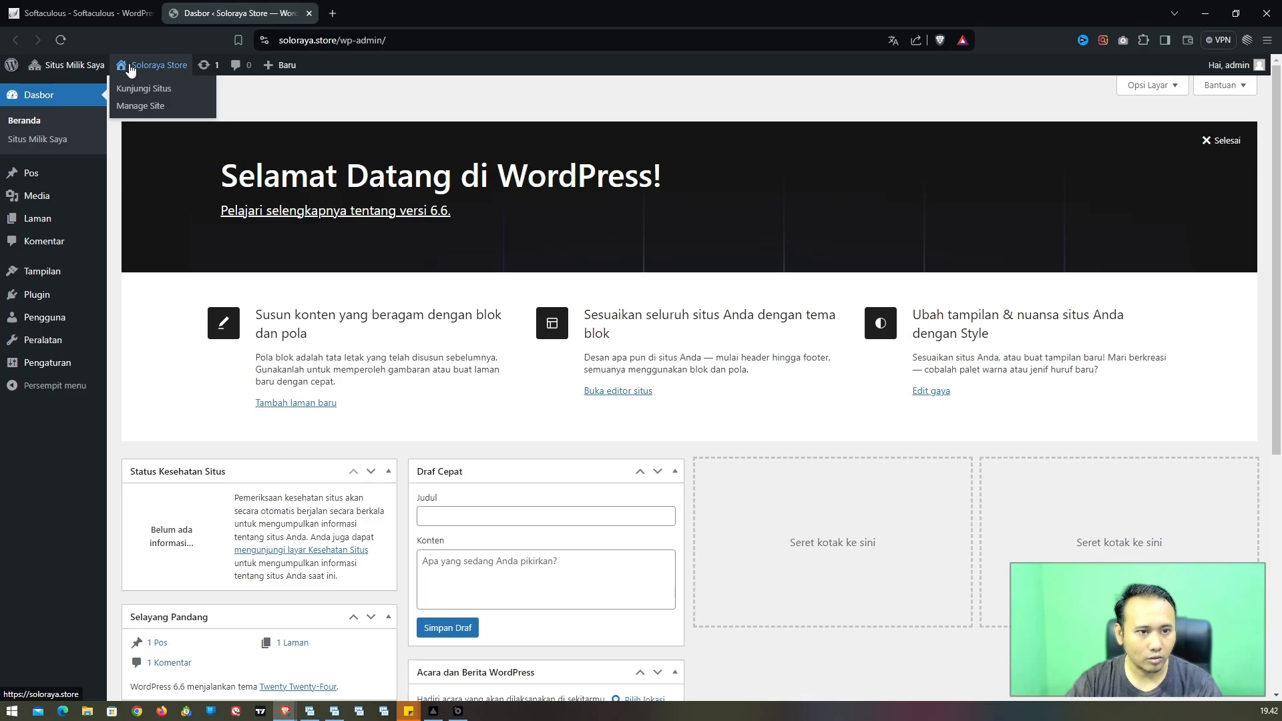
# Step: Go to Manage Site, then My Sites > Network Admin > Dashboard, showing 0 sites and 1 user
pyautogui.click(146, 105)
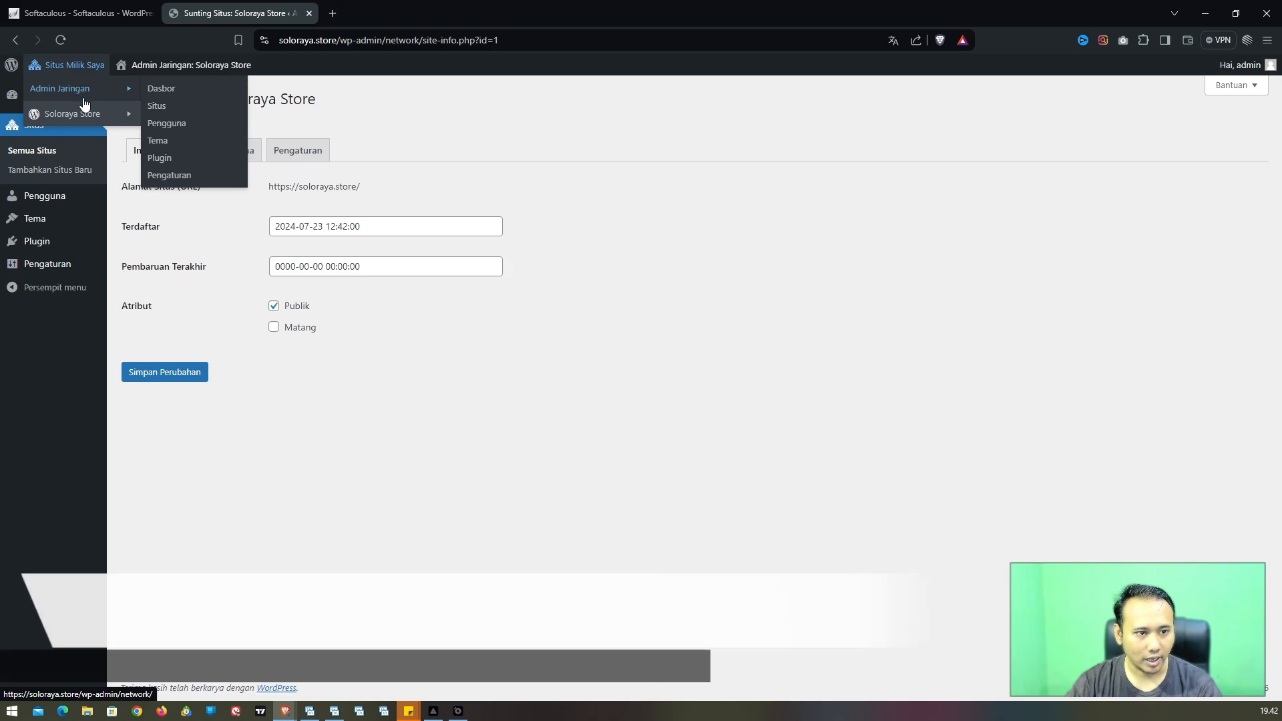
pyautogui.moveTo(88, 118)
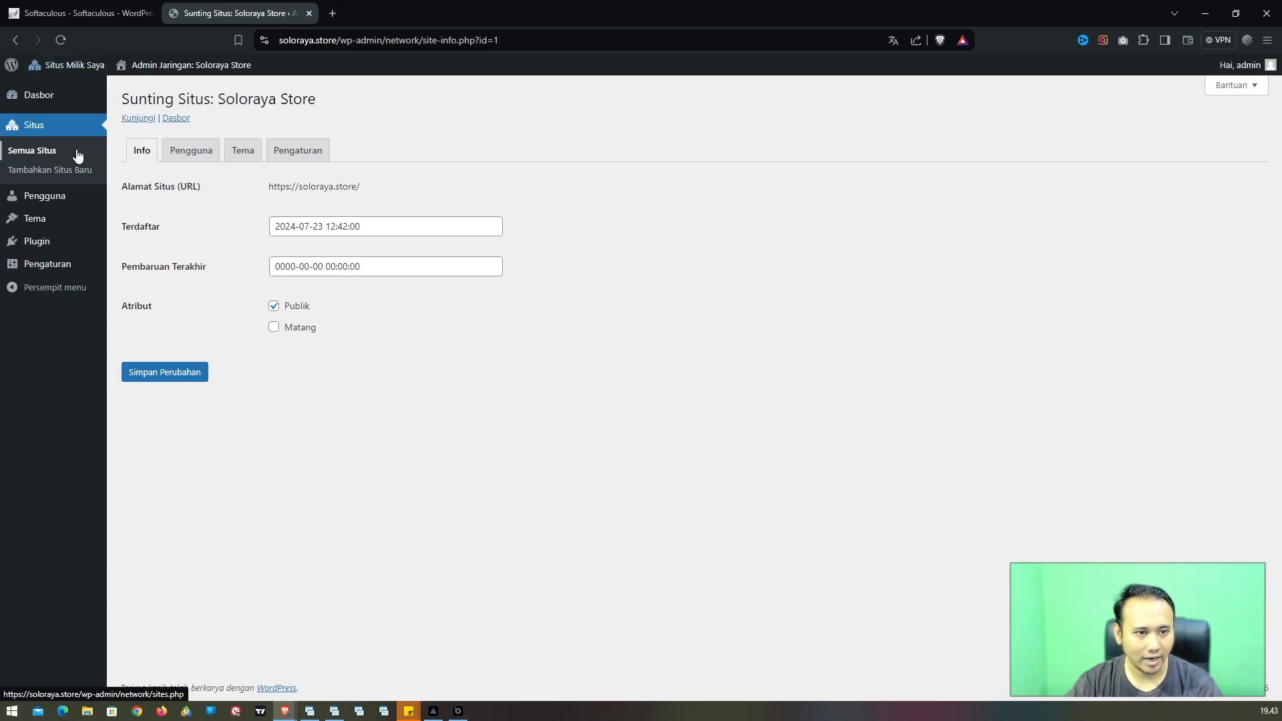
pyautogui.moveTo(120, 88)
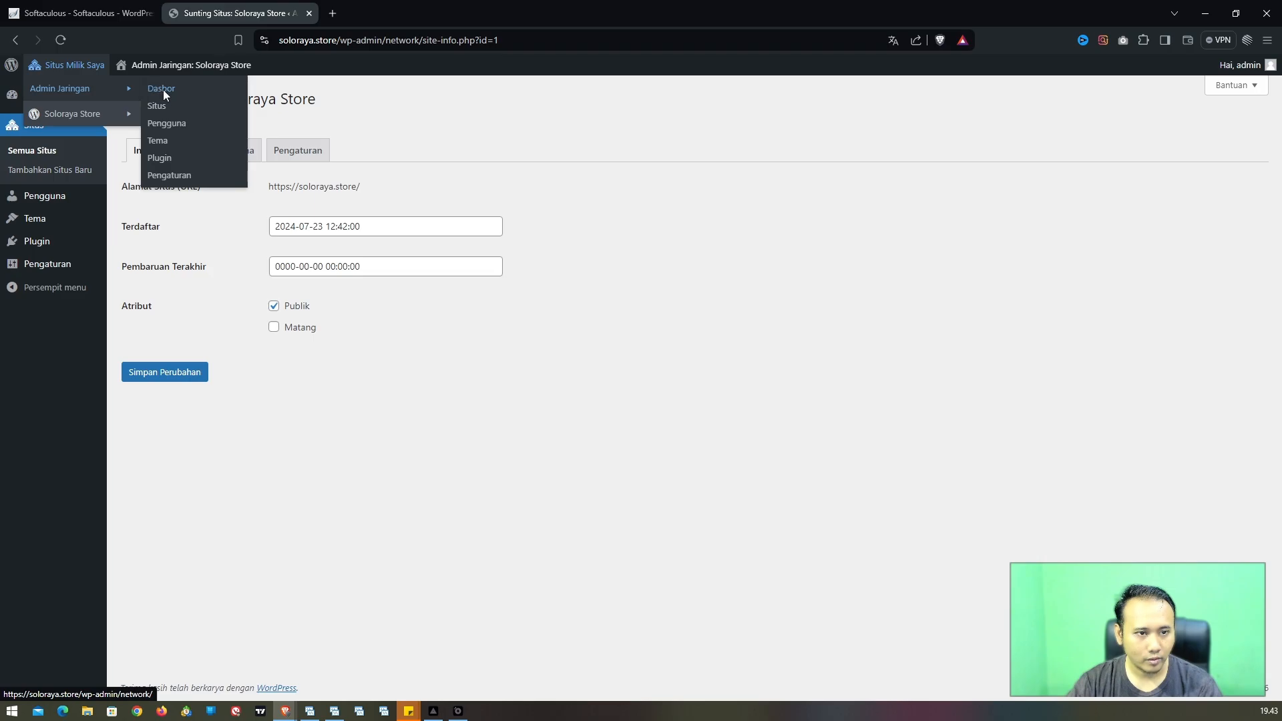
pyautogui.click(163, 90)
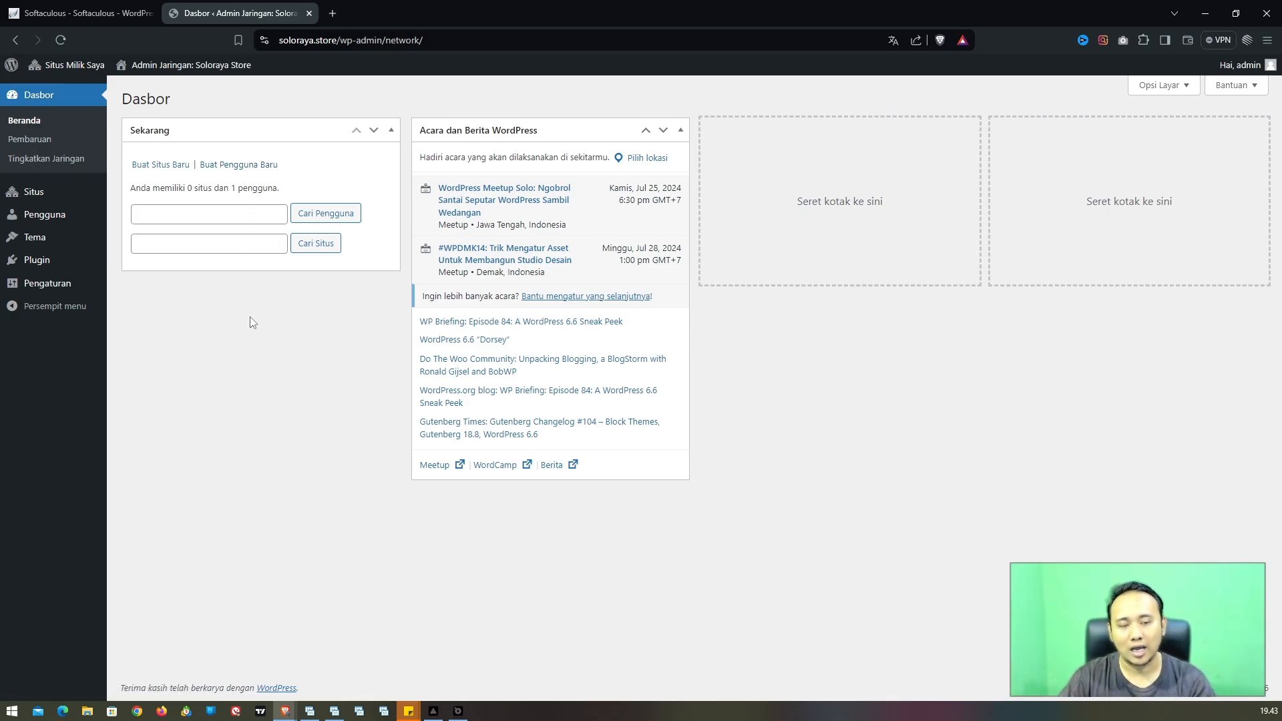
pyautogui.hotkey('alt', 'Tab')
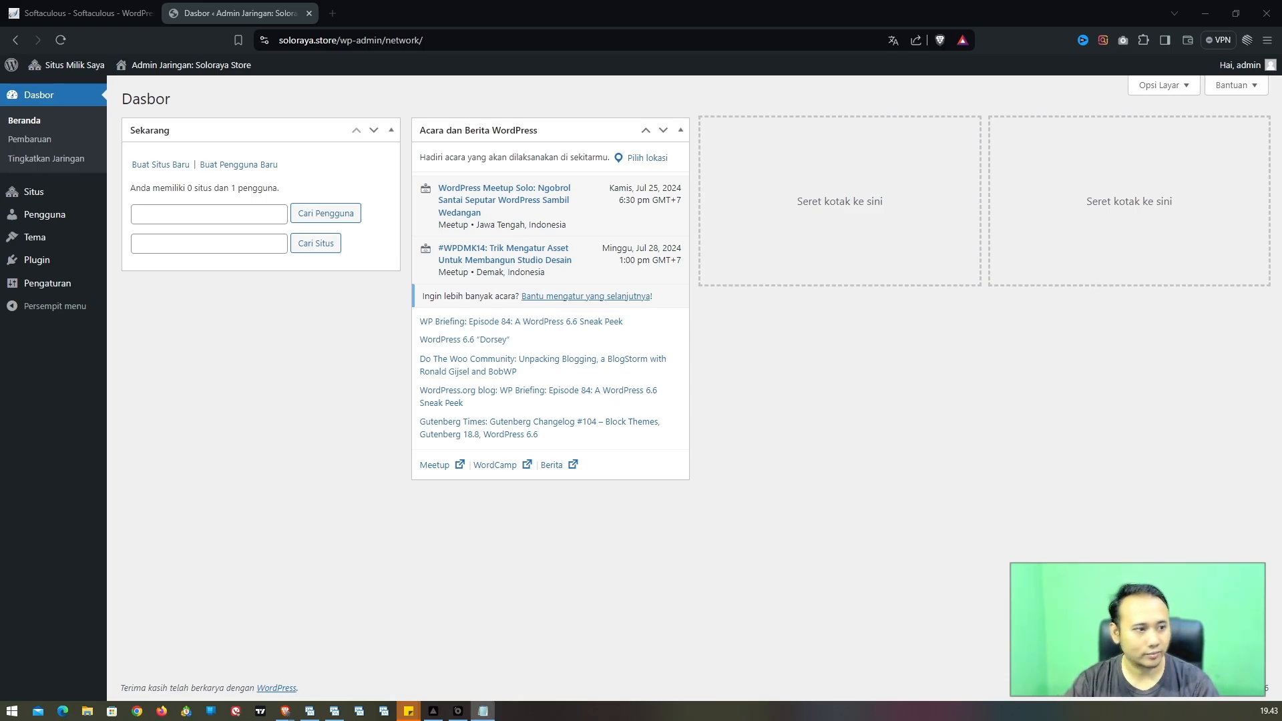
# Step: In Notepad, write soloraya.store with an indented line 'soloraya.store/rental-mobil : admin 1'
pyautogui.moveTo(0, 287); pyautogui.dragTo(523, 72)
pyautogui.write('soloraya')
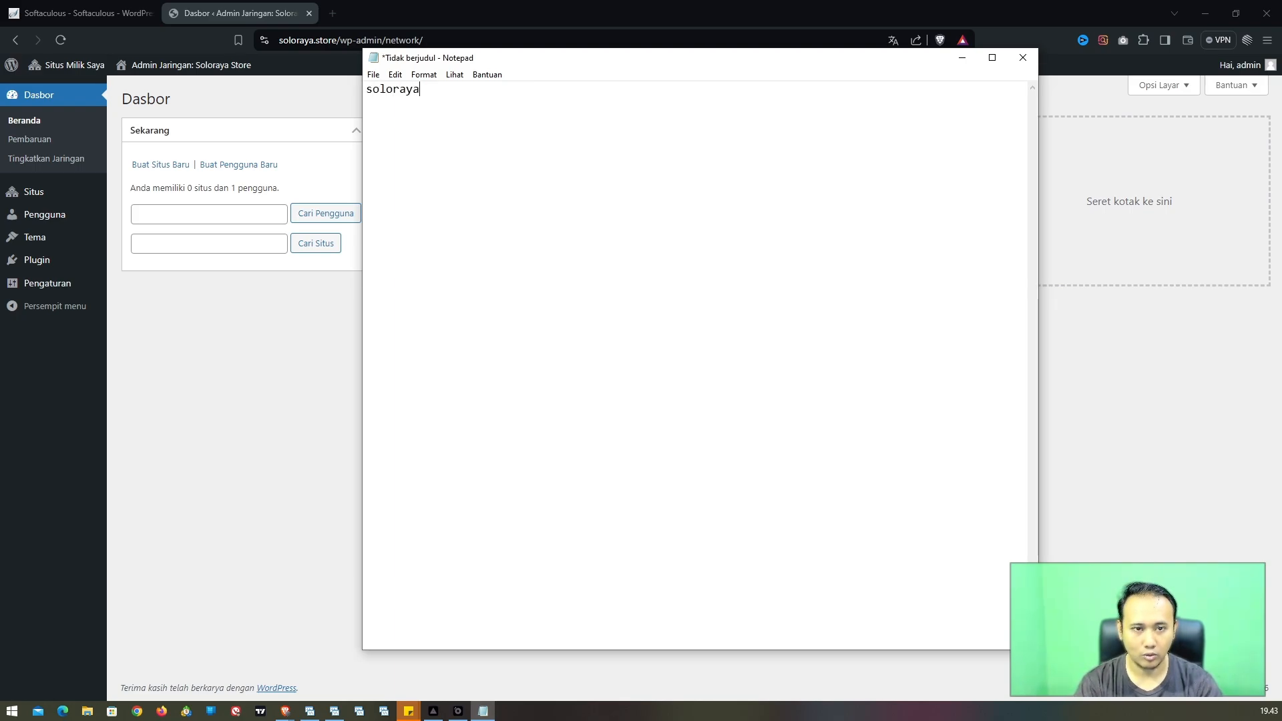
pyautogui.write('.store')
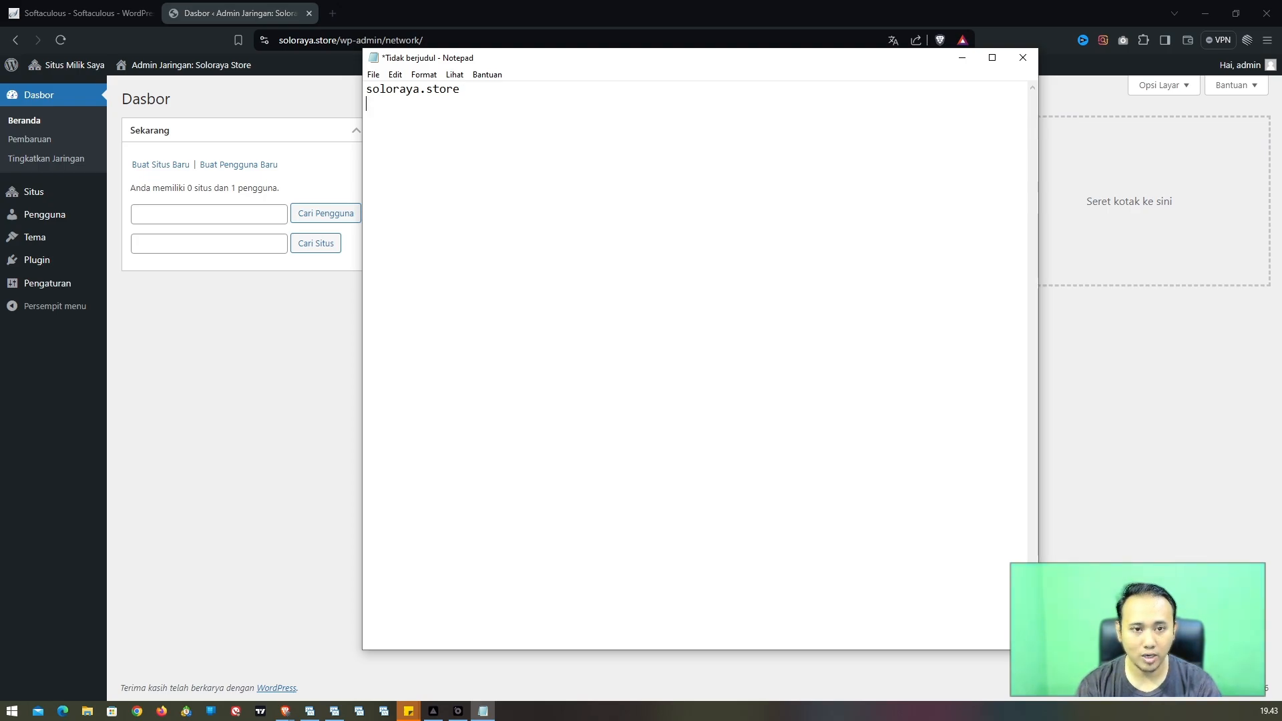
pyautogui.press('Return')
pyautogui.press('Tab')
pyautogui.write('solora')
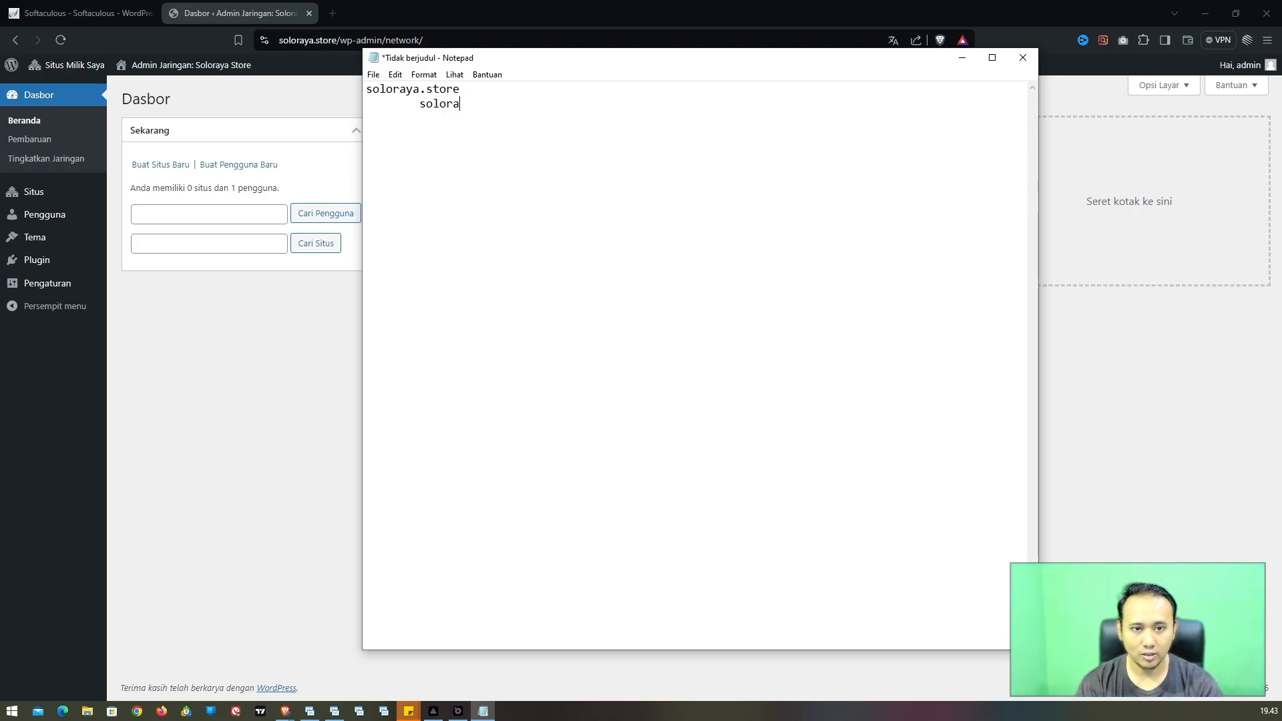
pyautogui.write('ya.stor')
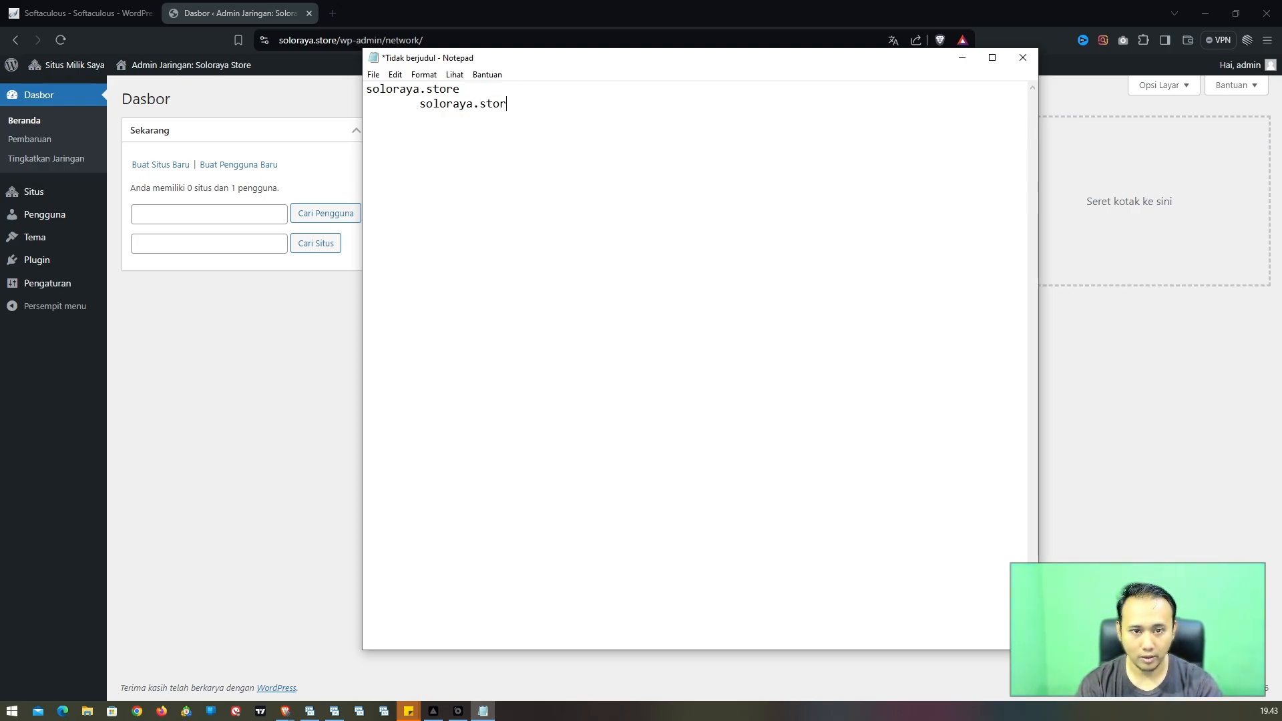
pyautogui.write('e/rental-')
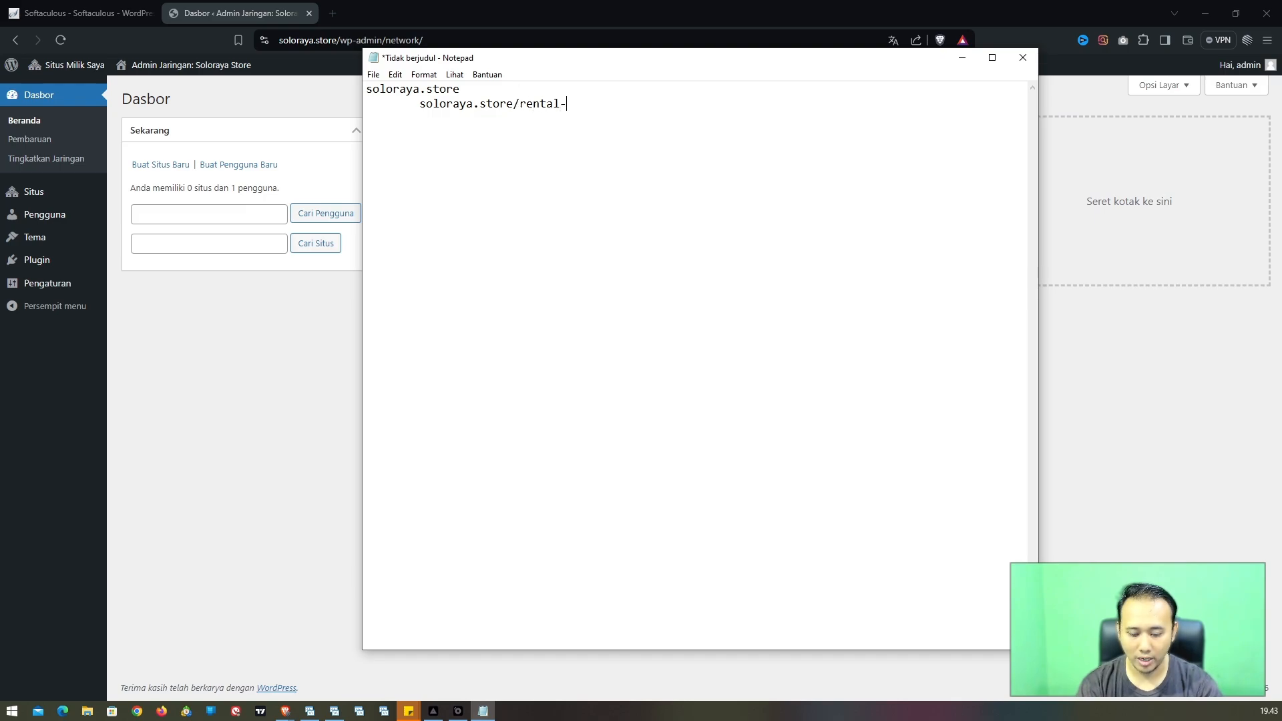
pyautogui.write('mobil')
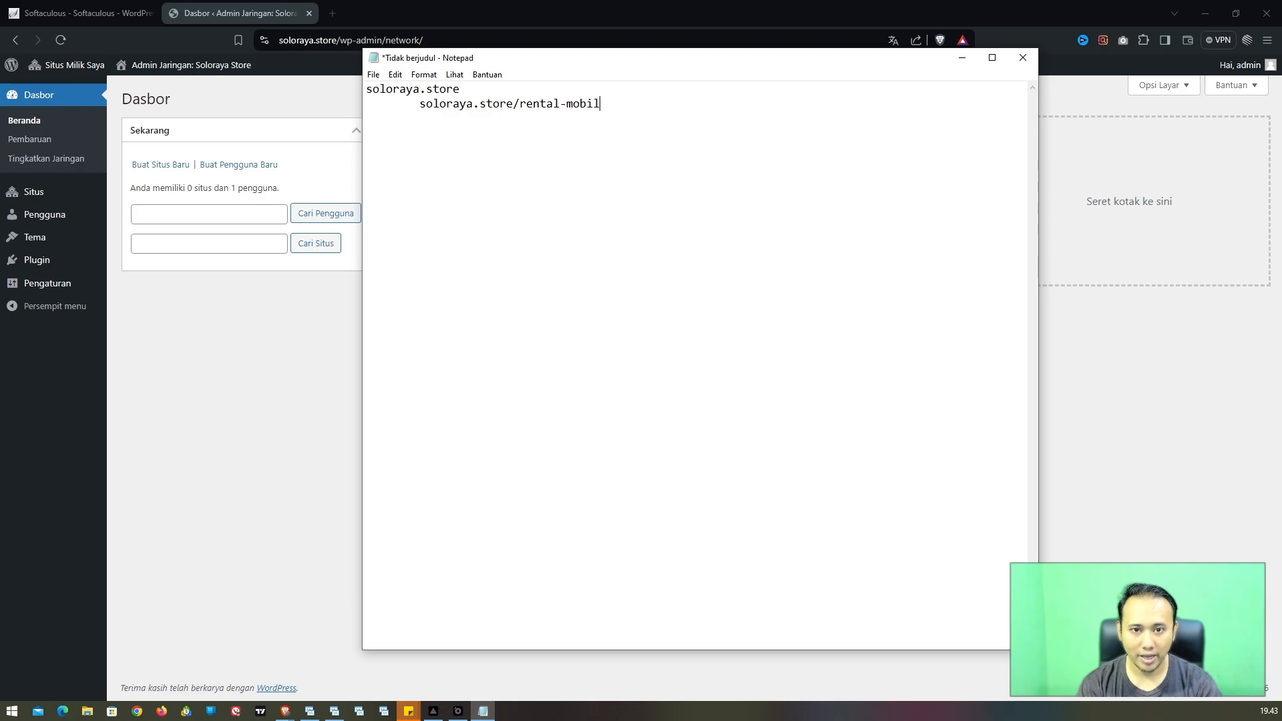
pyautogui.write(': ')
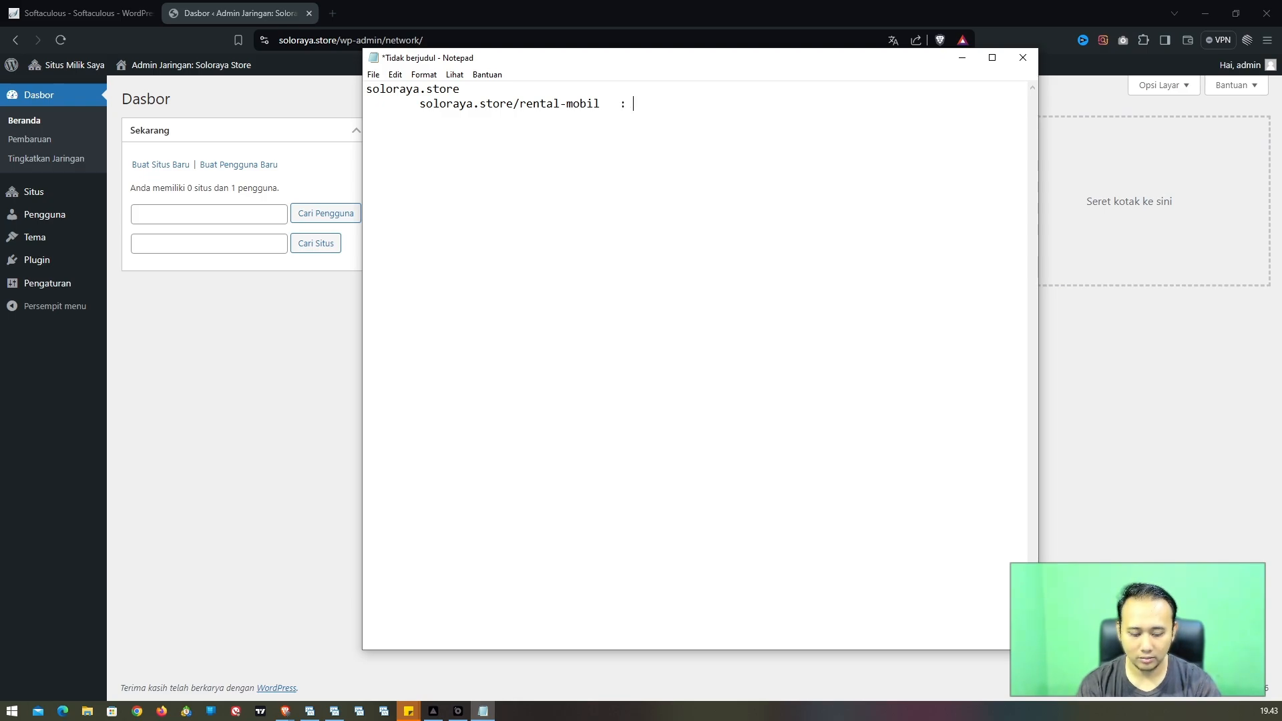
pyautogui.write('admin 1')
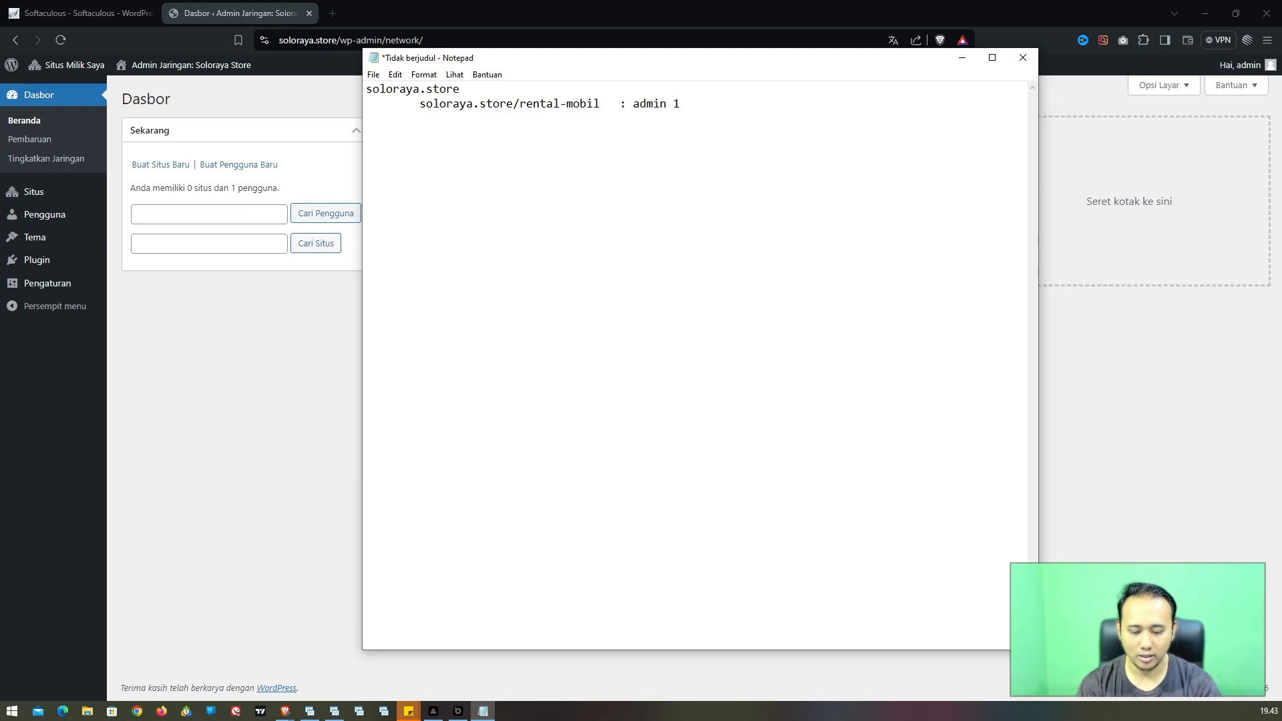
# Step: Add the indented line 'soloraya.store/catering : admin 2'
pyautogui.press('Return')
pyautogui.press('Tab')
pyautogui.write('soloraya.st')
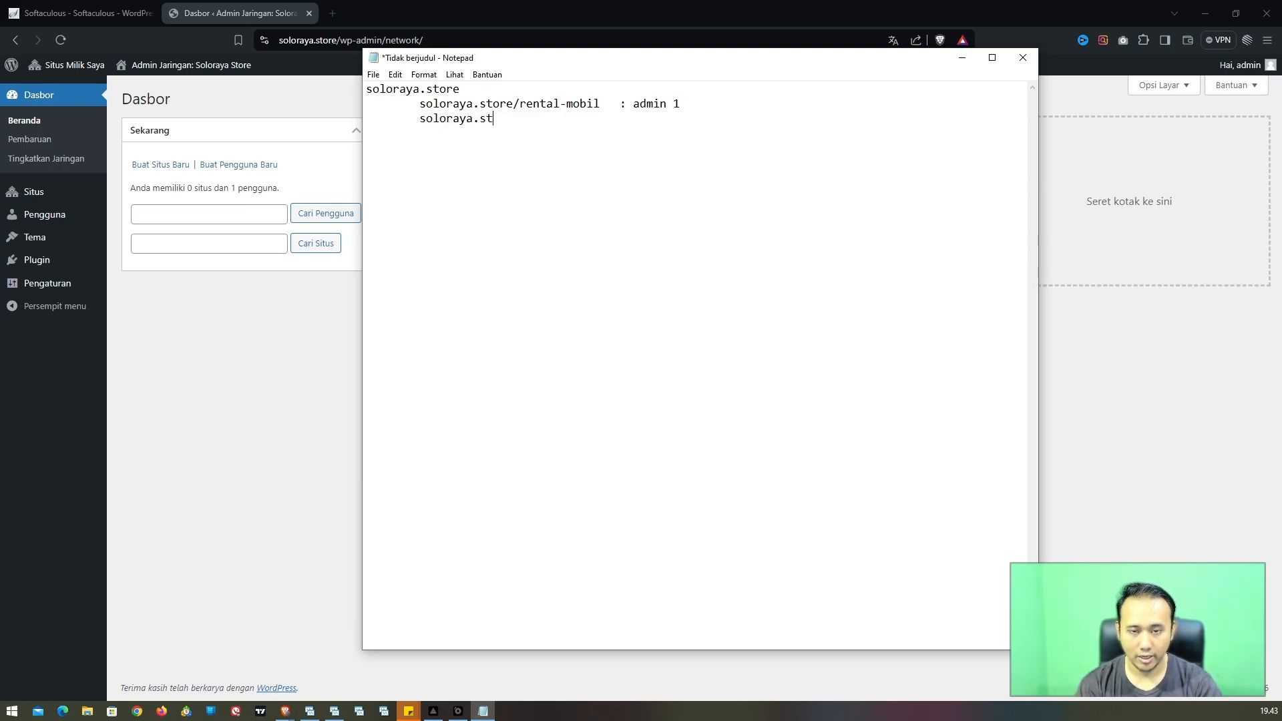
pyautogui.write('ore/catering')
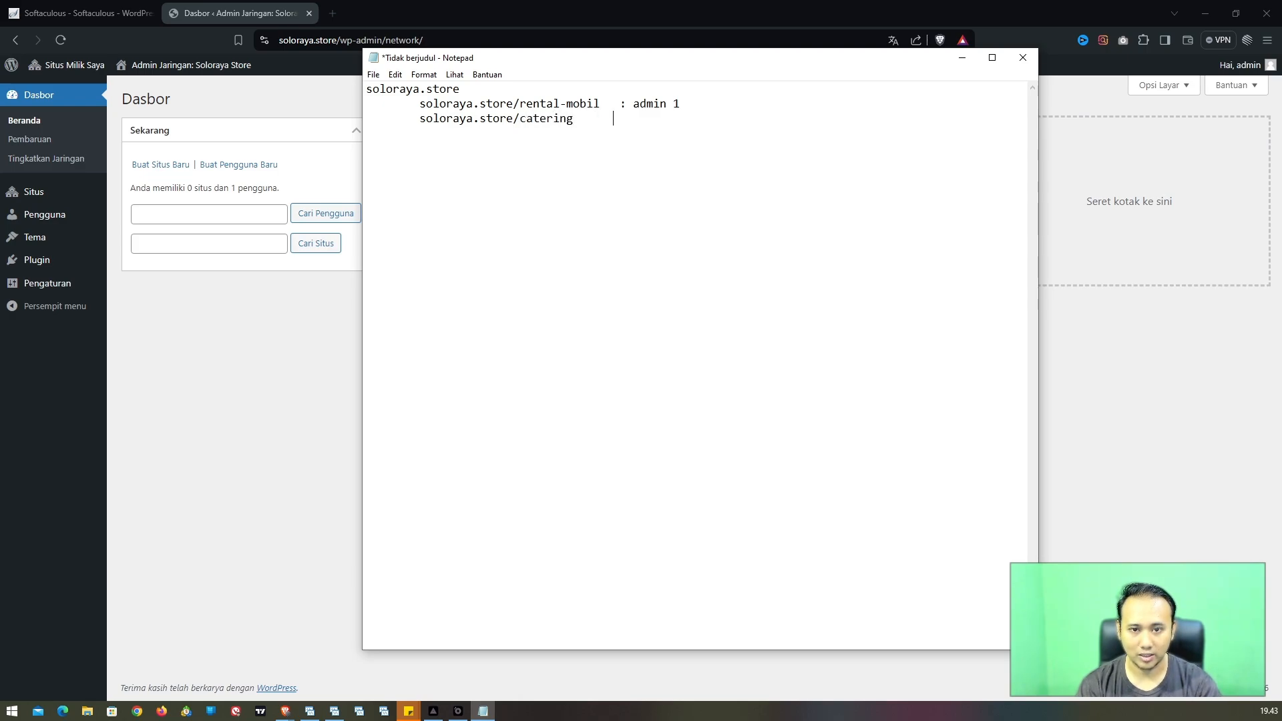
pyautogui.write('       ; ad')
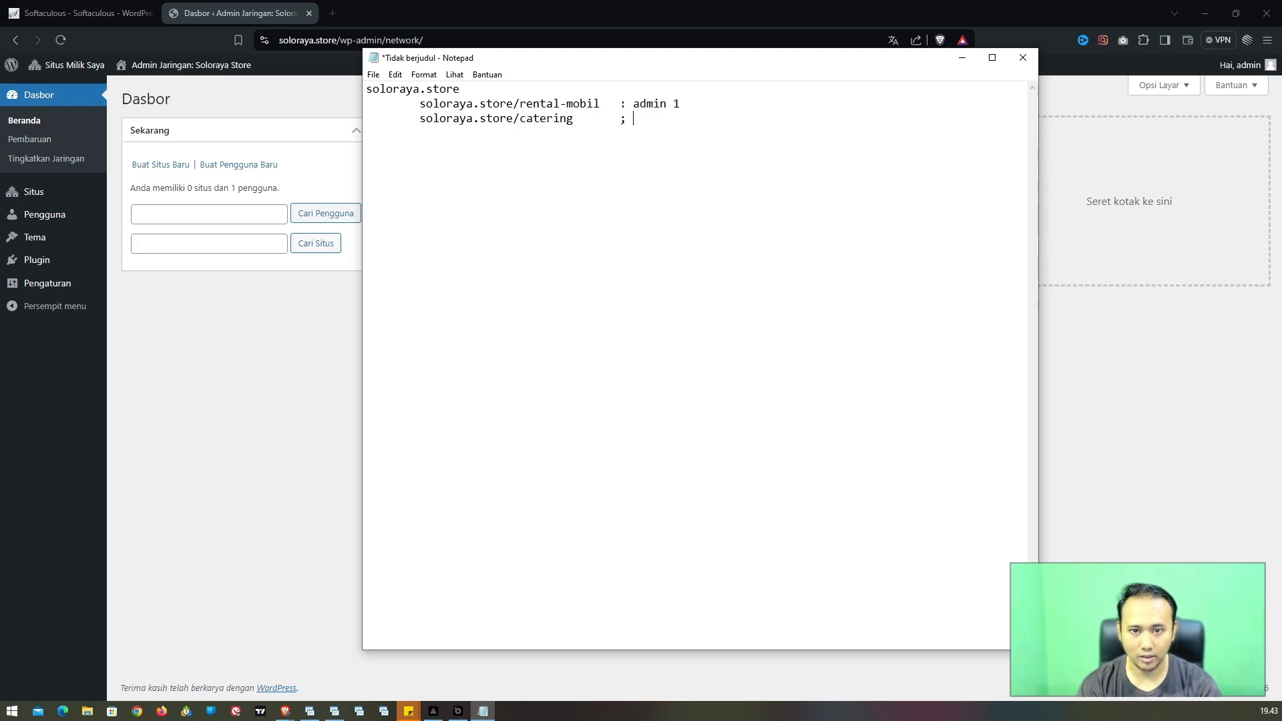
pyautogui.press('BackSpace')
pyautogui.press('BackSpace')
pyautogui.write(': admin')
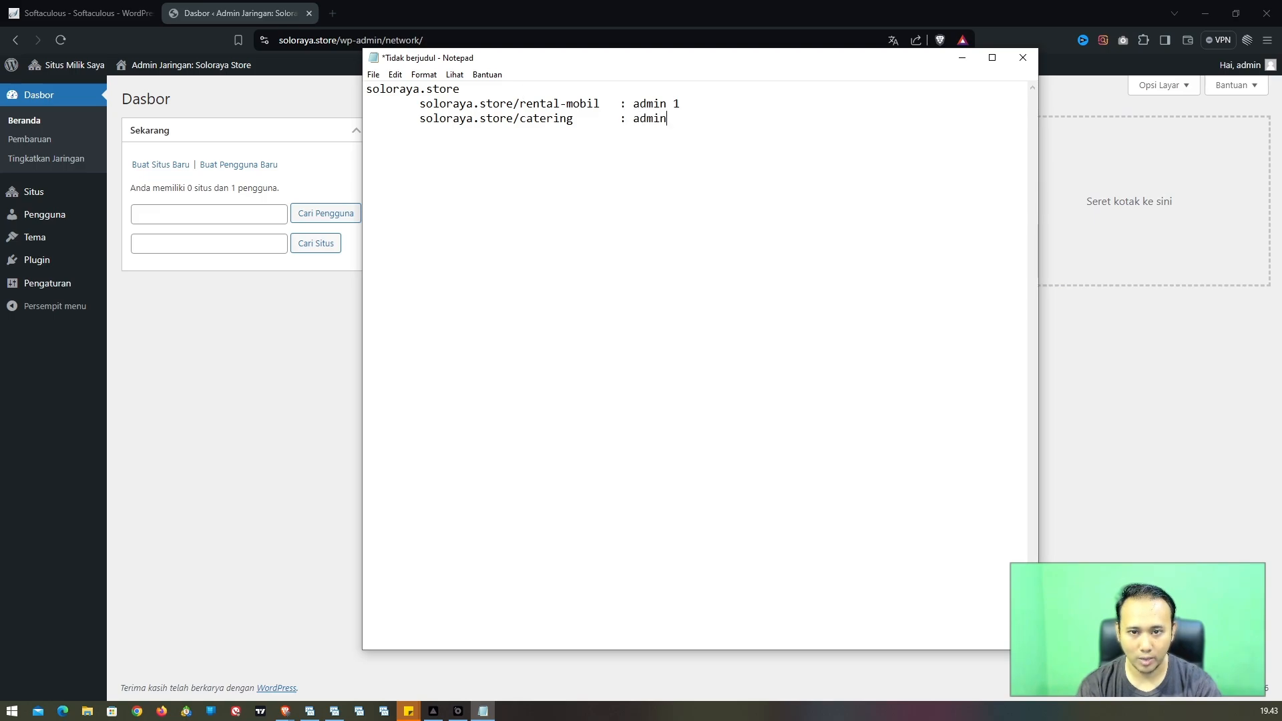
pyautogui.write(' 2')
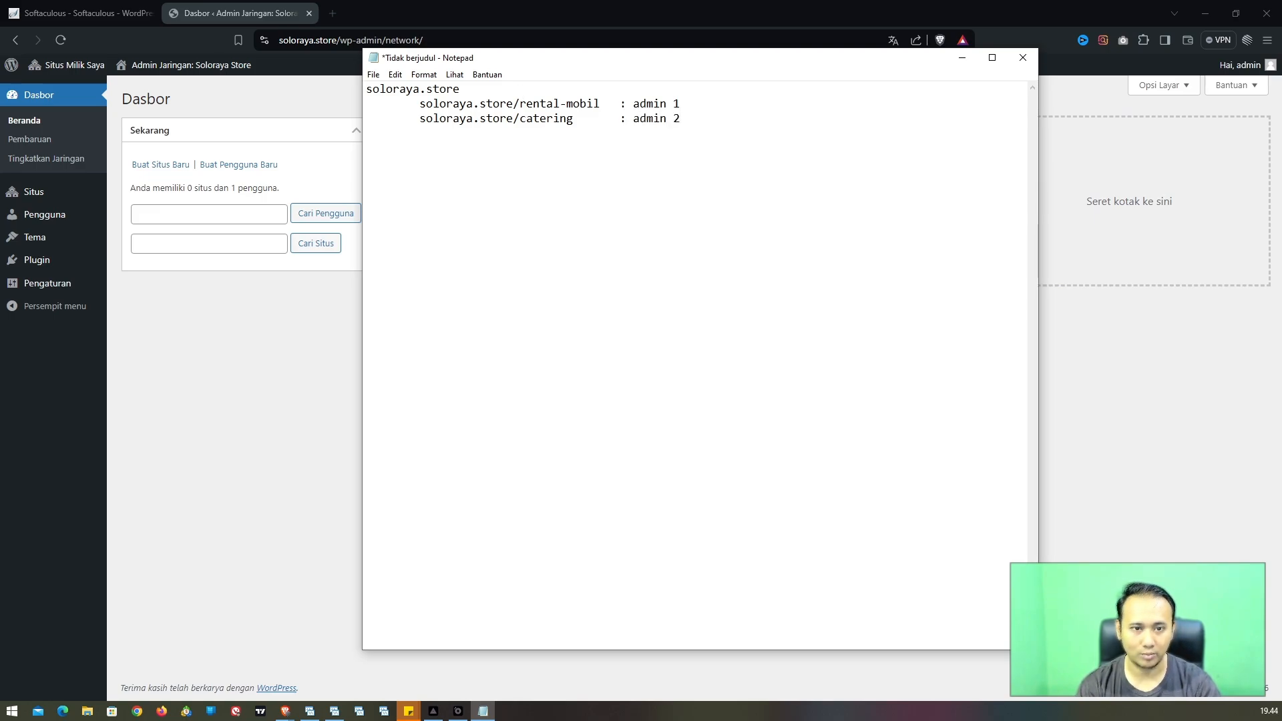
pyautogui.moveTo(458, 57); pyautogui.dragTo(518, 65)
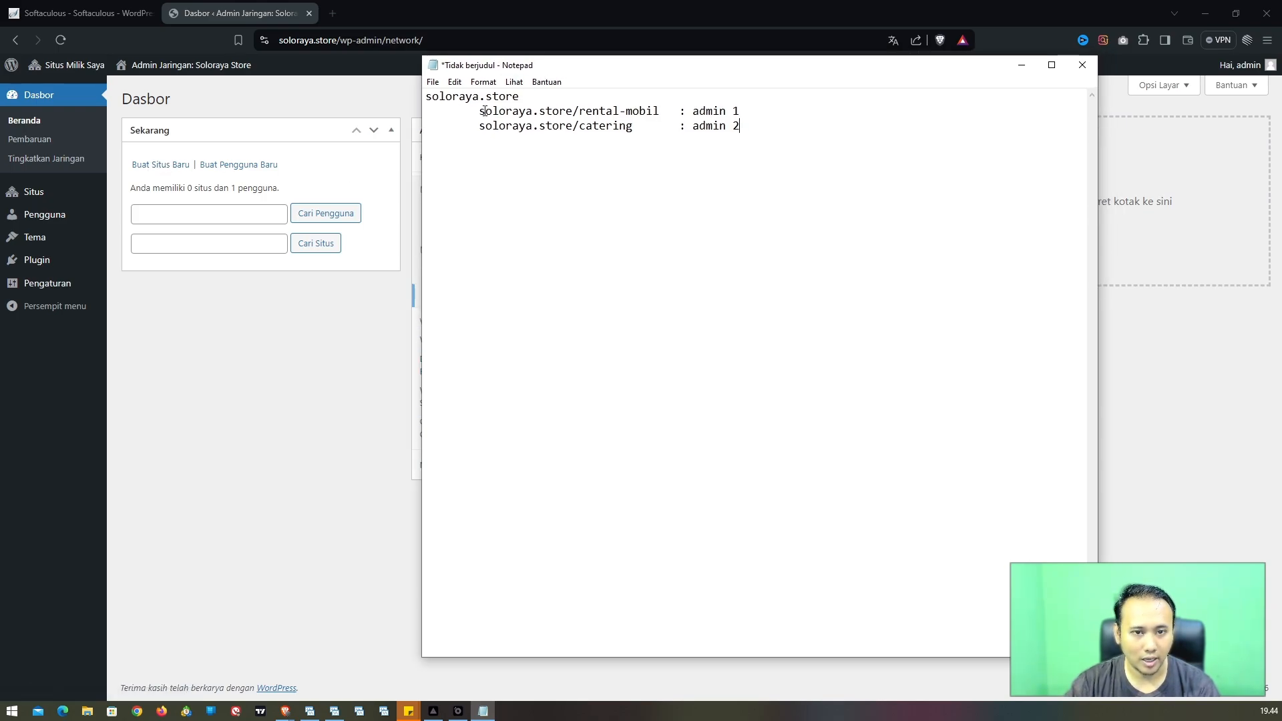
pyautogui.moveTo(483, 111); pyautogui.dragTo(661, 112)
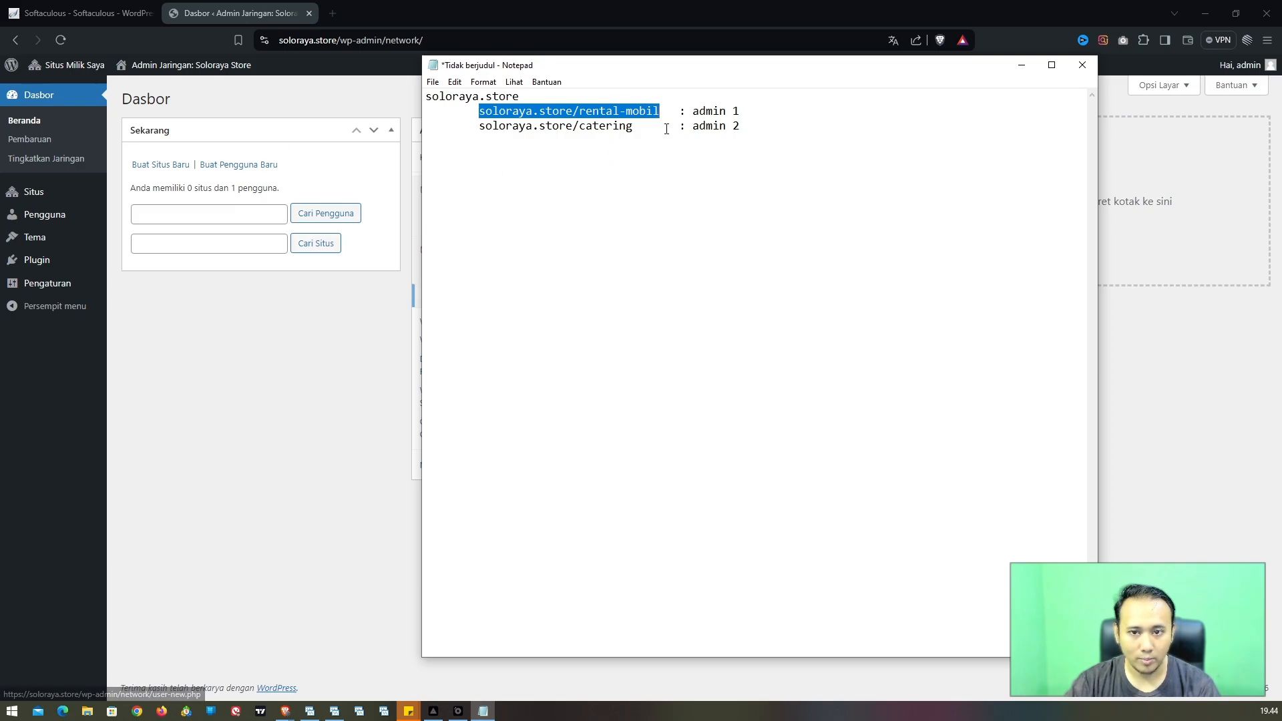
pyautogui.moveTo(692, 110); pyautogui.dragTo(737, 110)
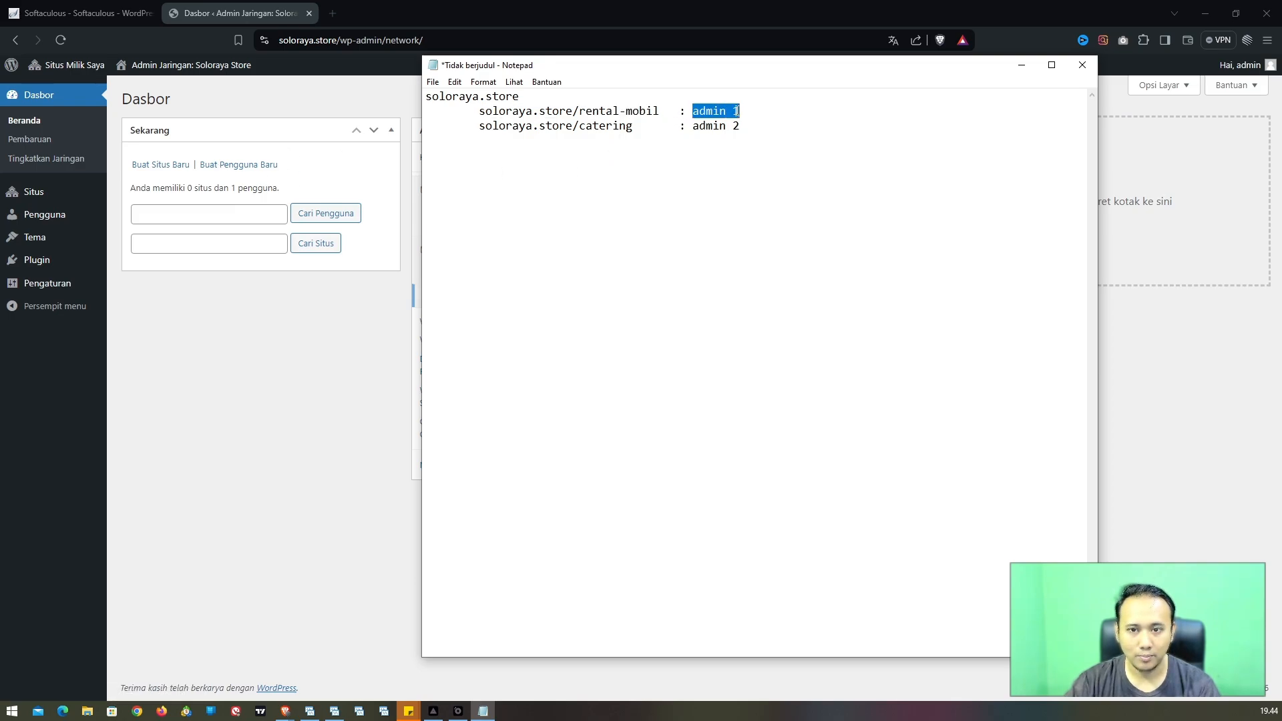
pyautogui.click(652, 220)
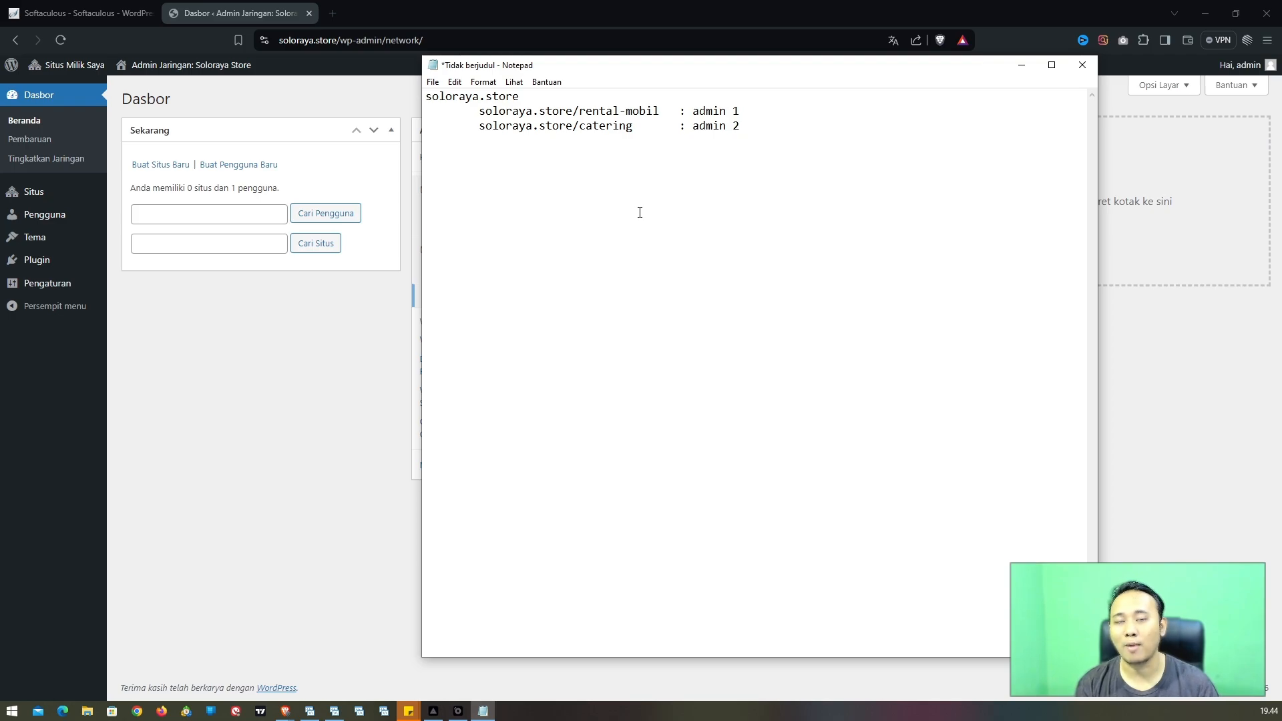